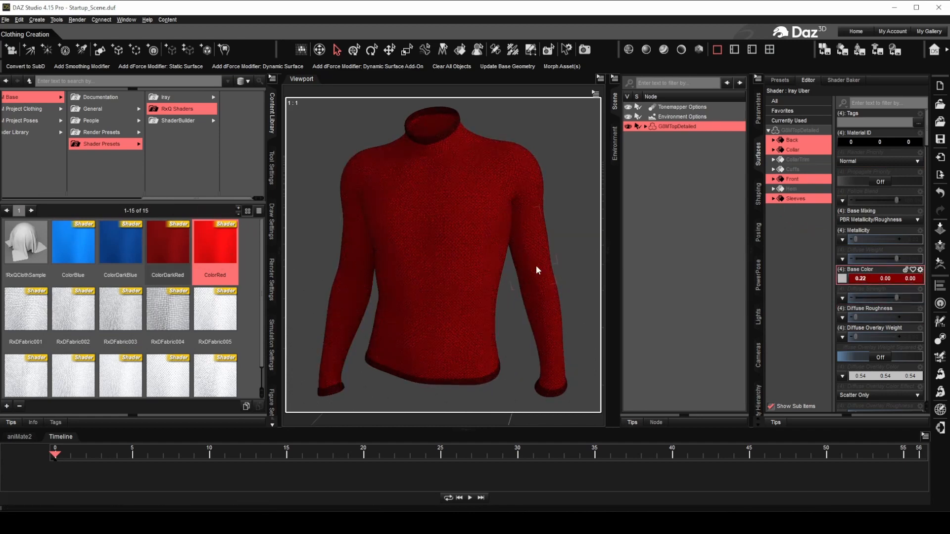
# Step: Apply the RxDFabric004 shader preset to the selected surfaces of the red top and render it
pyautogui.doubleClick(175, 314)
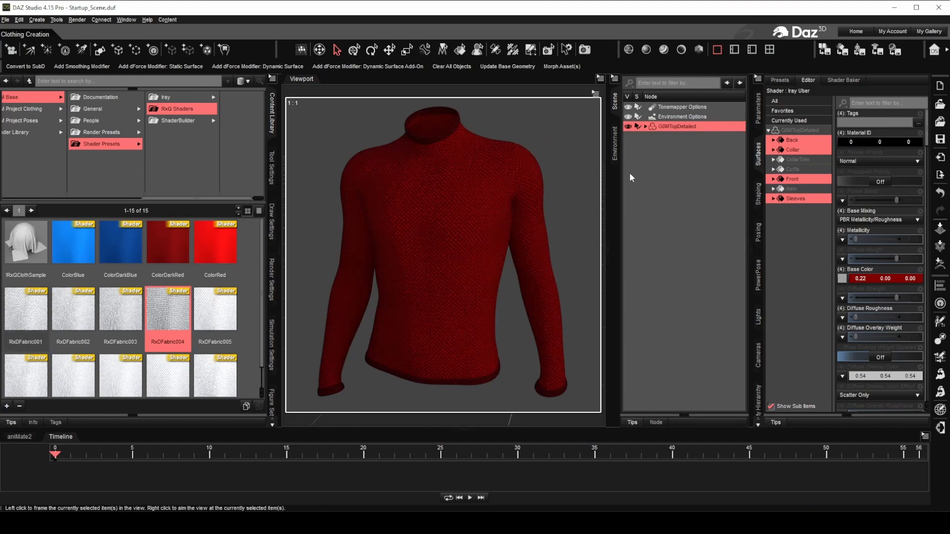
pyautogui.click(585, 49)
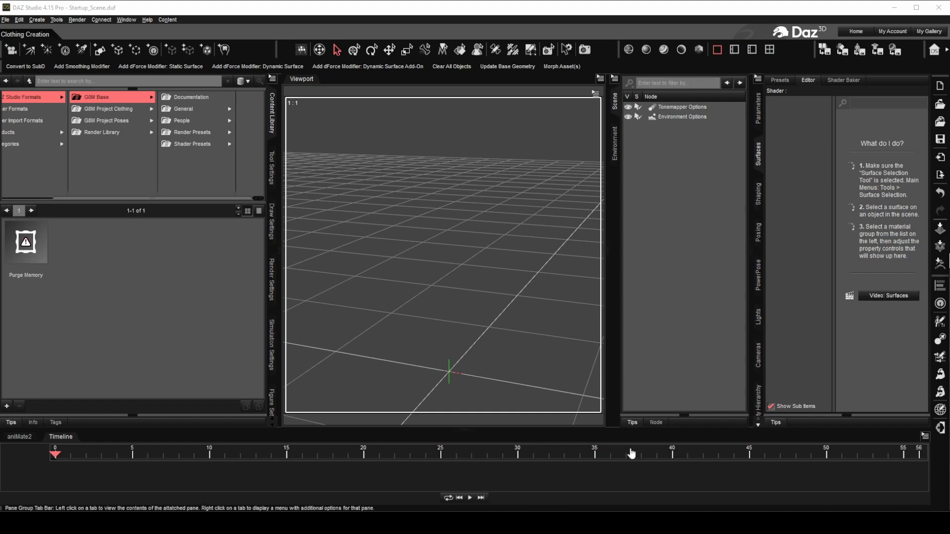
# Step: Switch to the browser to view the free items in the RaxQDZ Ko-fi shop and return to DAZ Studio
pyautogui.click(477, 487)
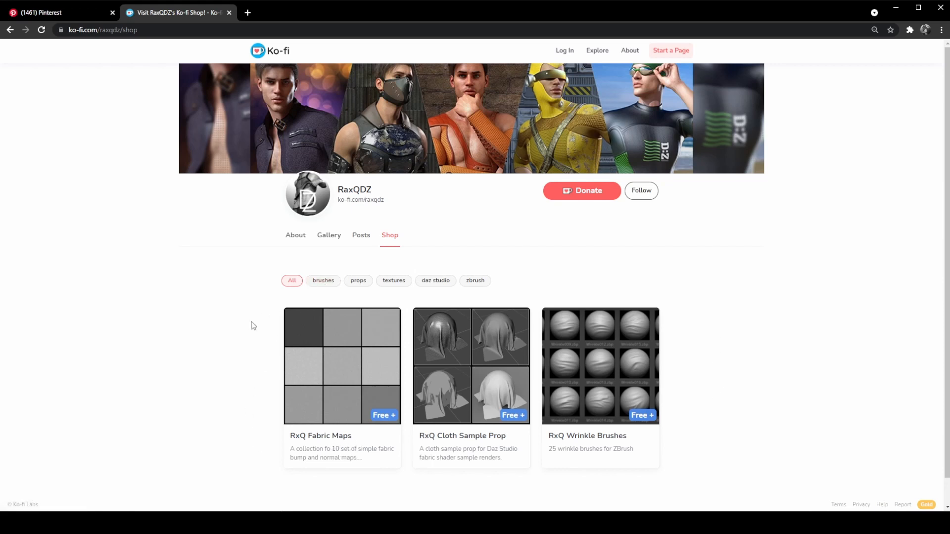
pyautogui.moveTo(403, 523)
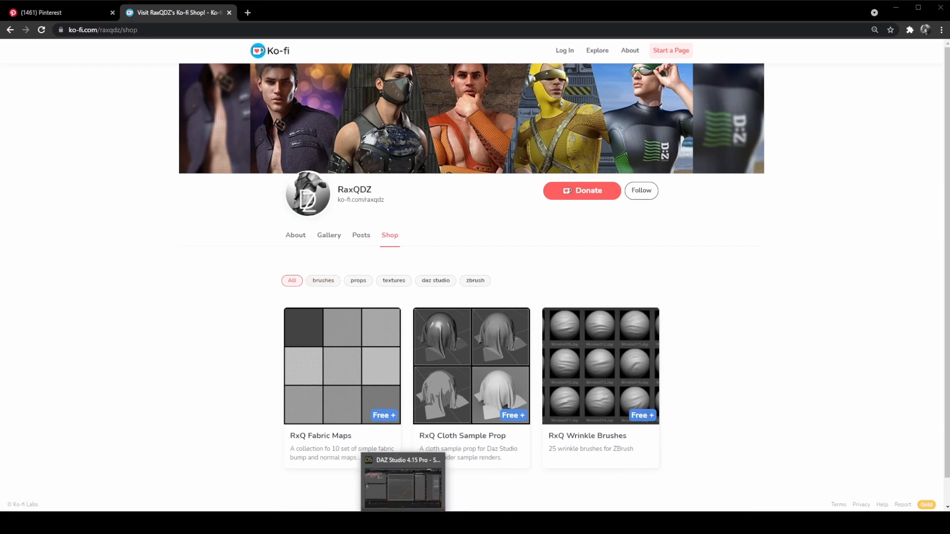
pyautogui.click(404, 488)
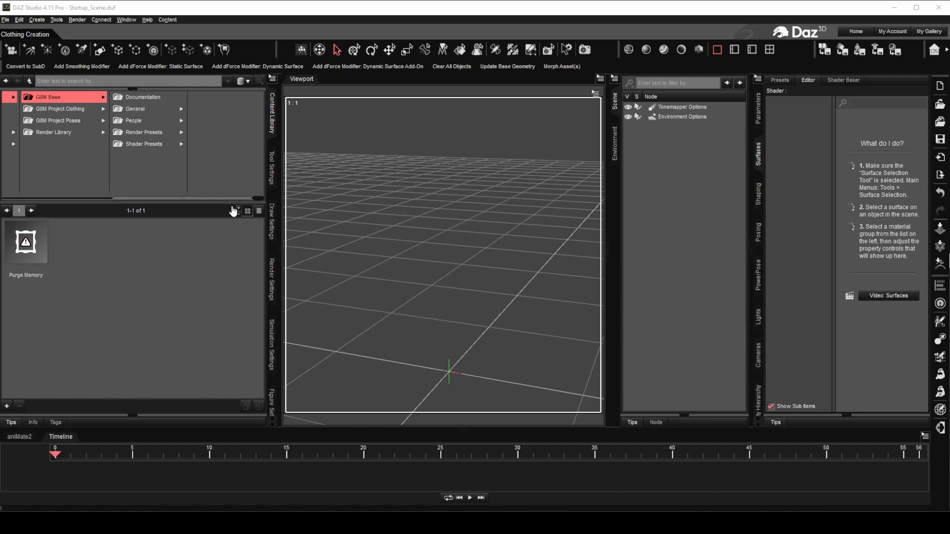
# Step: Load the !RxQClothSample prop from the RxQ Shaders folder of the Shader Presets into the scene
pyautogui.click(153, 143)
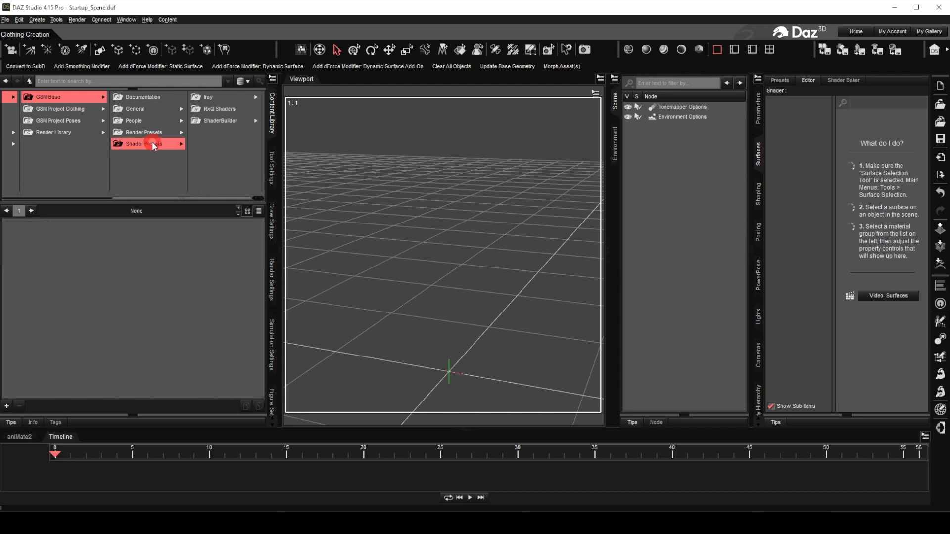
pyautogui.click(228, 109)
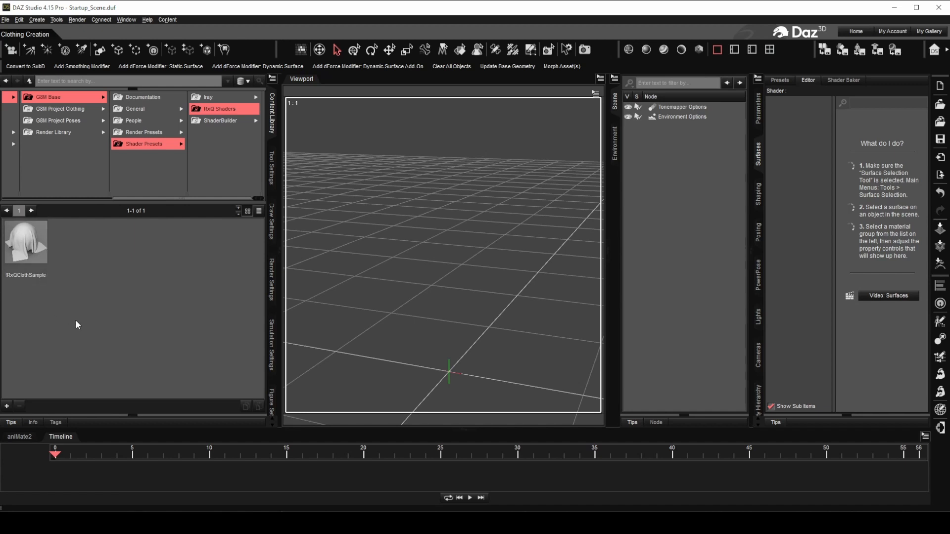
pyautogui.doubleClick(26, 245)
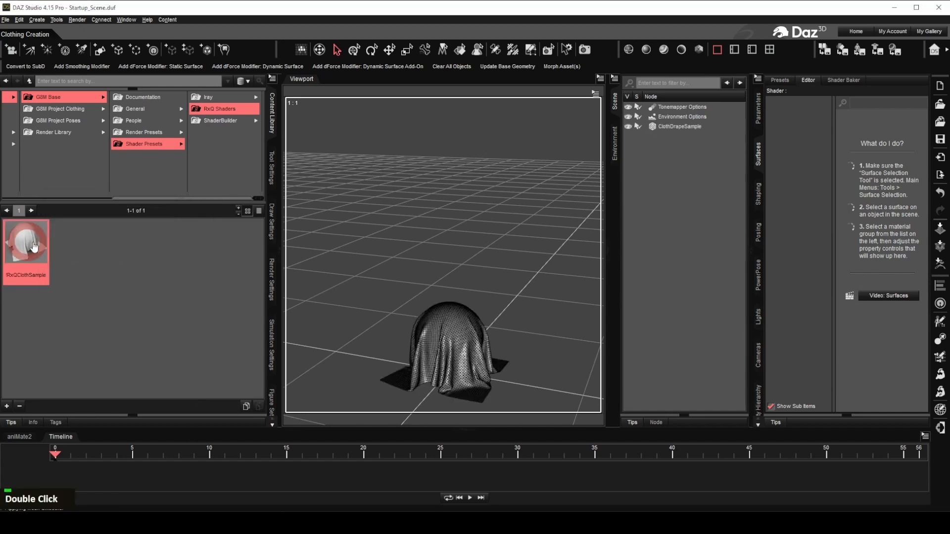
# Step: Frame the ClothDrapeSample prop in a close-up view and switch the viewport to the Iray rendered preview
pyautogui.click(684, 127)
pyautogui.click(596, 147)
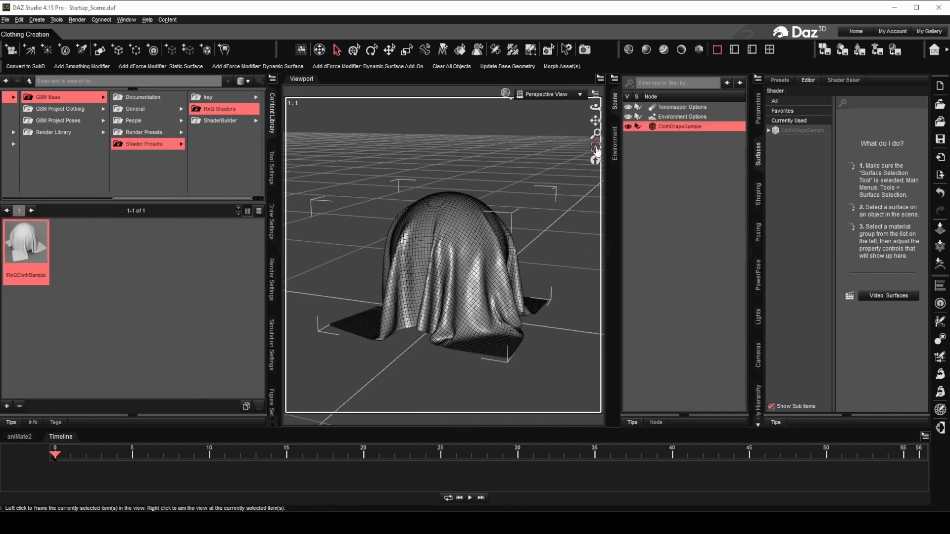
pyautogui.scroll(5, 595, 144)
pyautogui.moveTo(594, 106); pyautogui.dragTo(549, 107)
pyautogui.moveTo(596, 132); pyautogui.dragTo(679, 229)
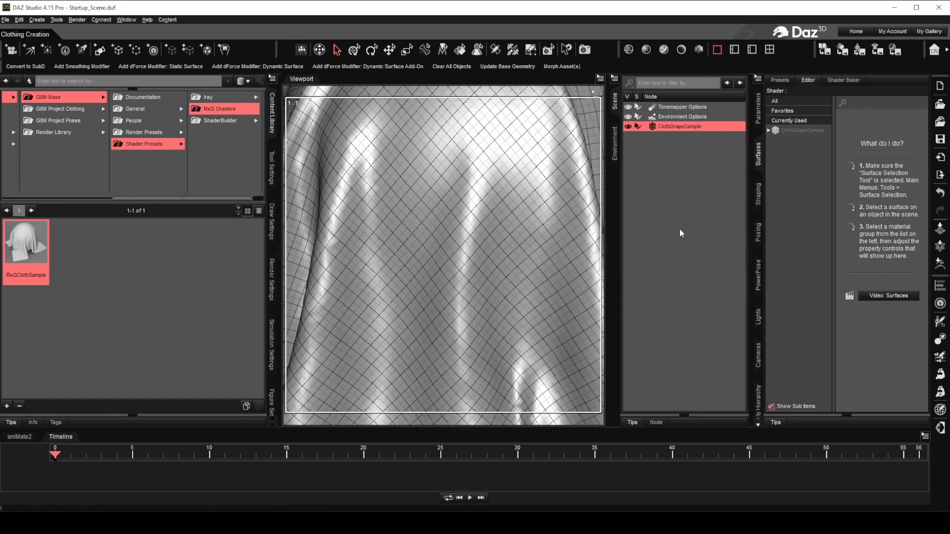
pyautogui.click(700, 50)
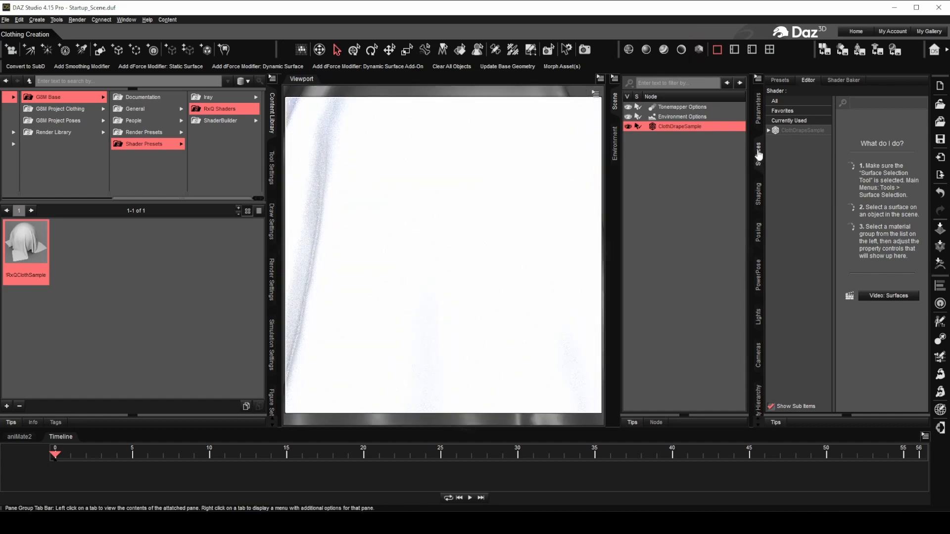
# Step: Assign RxQFabric001-diffuse.png as the Base Color map of the ClothDrapeSample's FABRIC surface
pyautogui.click(799, 130)
pyautogui.click(769, 130)
pyautogui.click(783, 141)
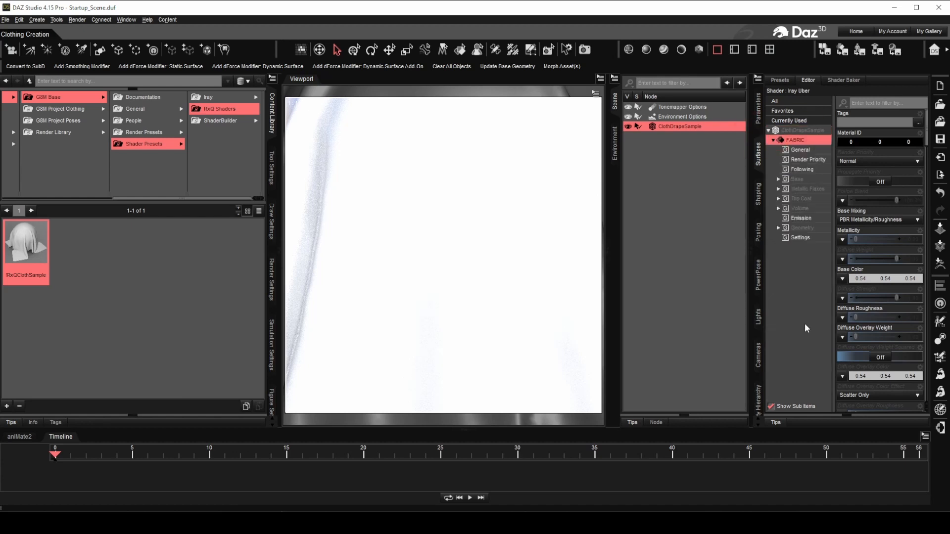
pyautogui.scroll(-3, 880, 222)
pyautogui.click(842, 162)
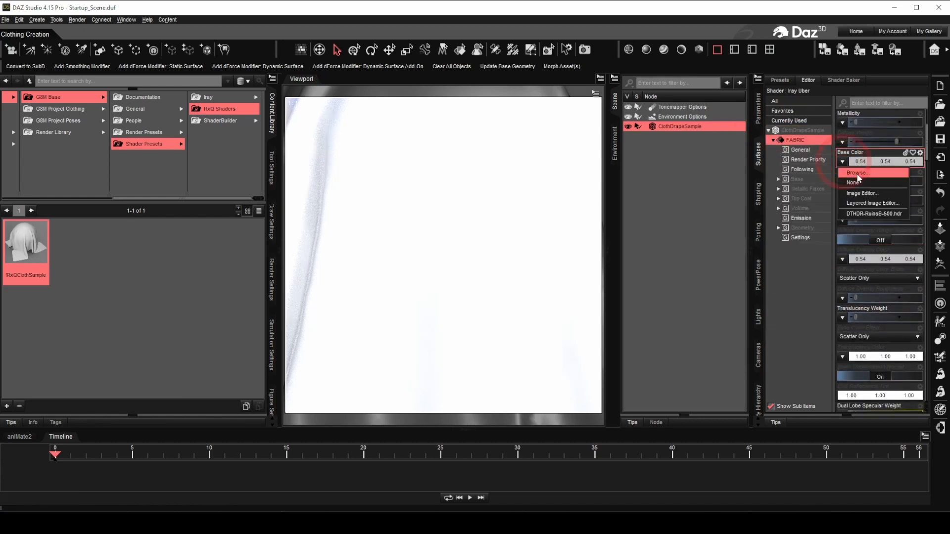
pyautogui.click(868, 171)
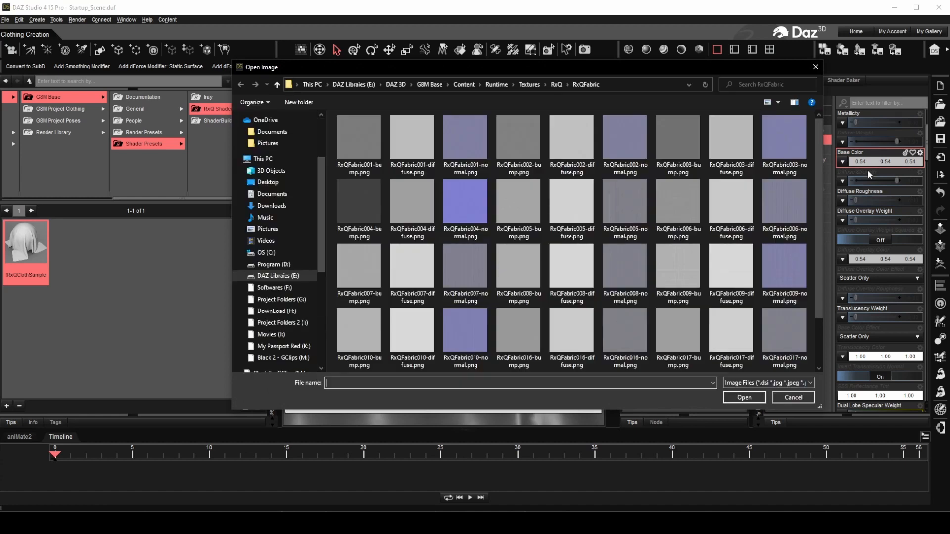
pyautogui.moveTo(616, 68); pyautogui.dragTo(581, 74)
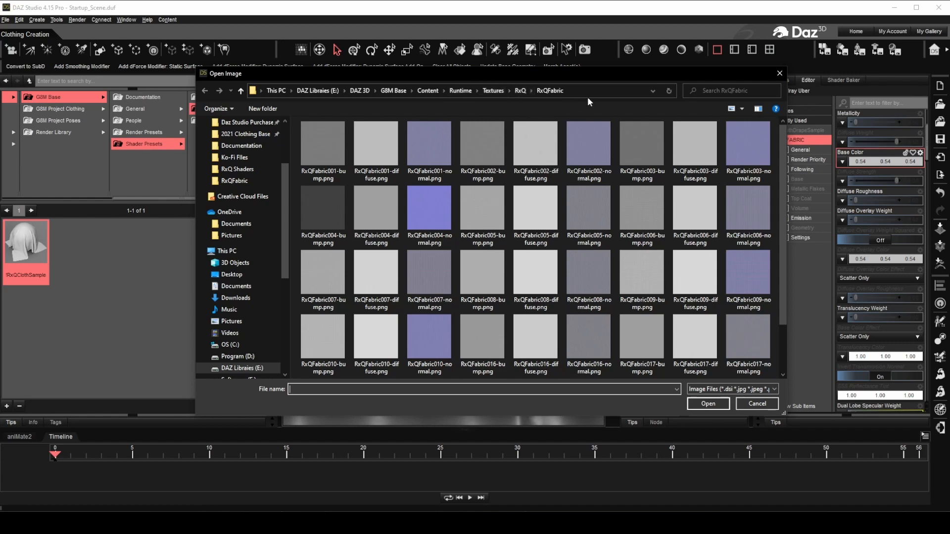
pyautogui.doubleClick(378, 141)
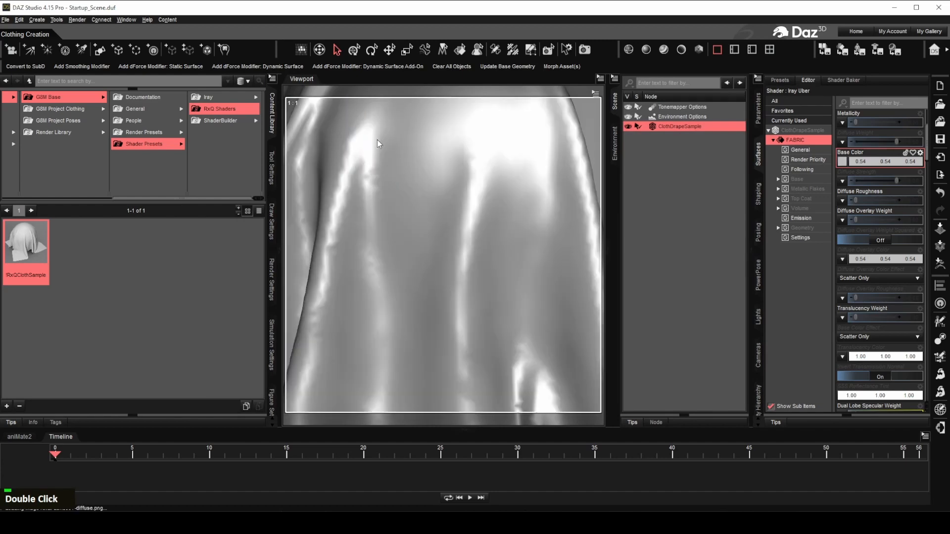
# Step: Set the FABRIC surface's Base Color to white
pyautogui.click(876, 163)
pyautogui.click(458, 259)
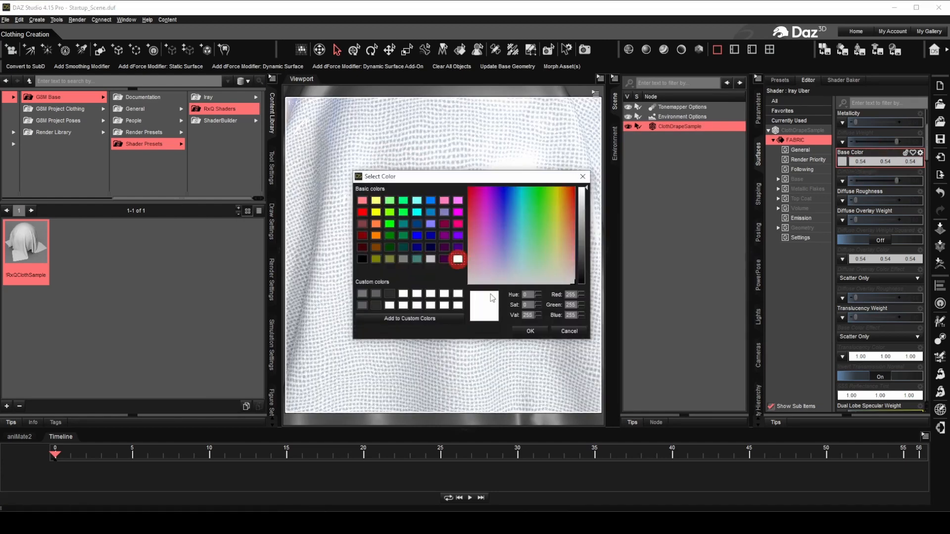
pyautogui.click(530, 331)
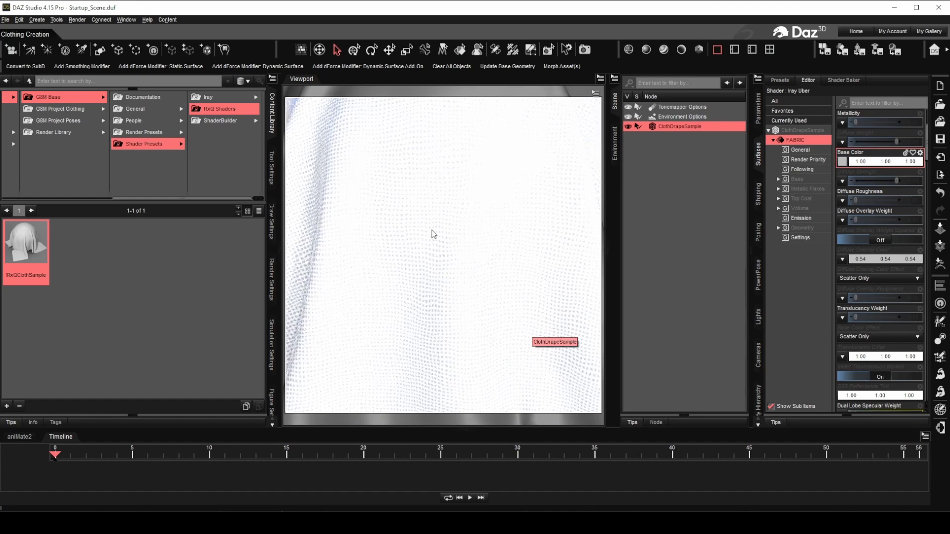
# Step: Set the FABRIC surface's Base Color to a mid grey of 0.36 on all channels
pyautogui.click(875, 161)
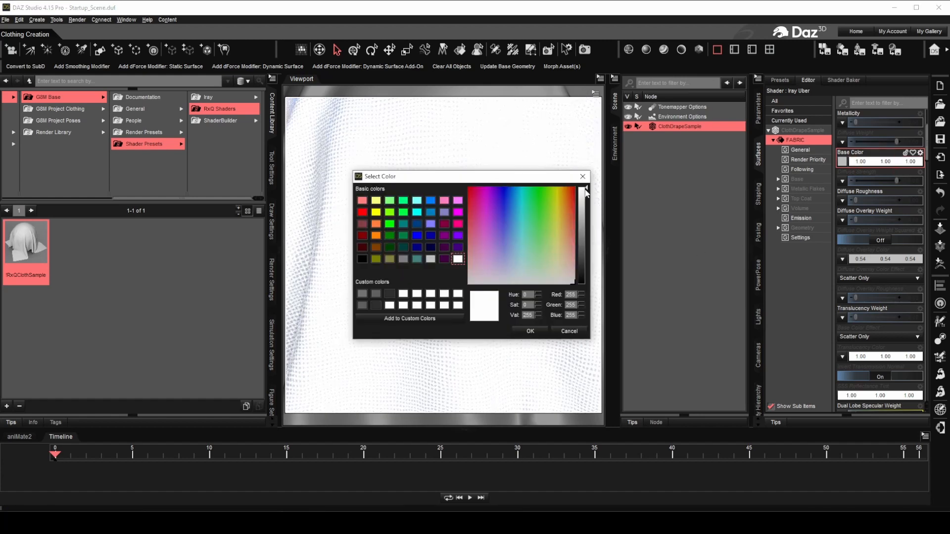
pyautogui.moveTo(587, 192); pyautogui.dragTo(583, 227)
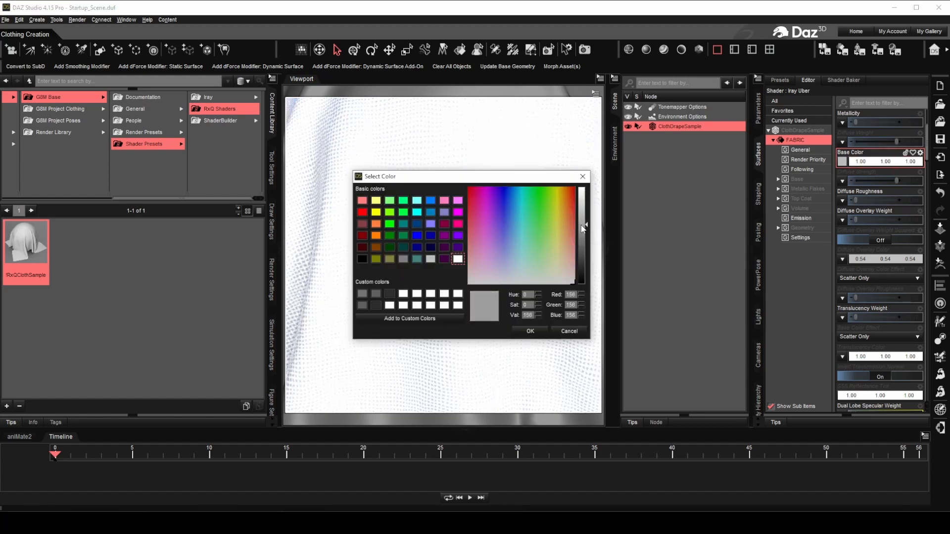
pyautogui.click(531, 331)
# Step: Assign RxQFabric001-diffuse.png as the Glossy Color map of the FABRIC surface
pyautogui.scroll(-5, 881, 247)
pyautogui.click(843, 258)
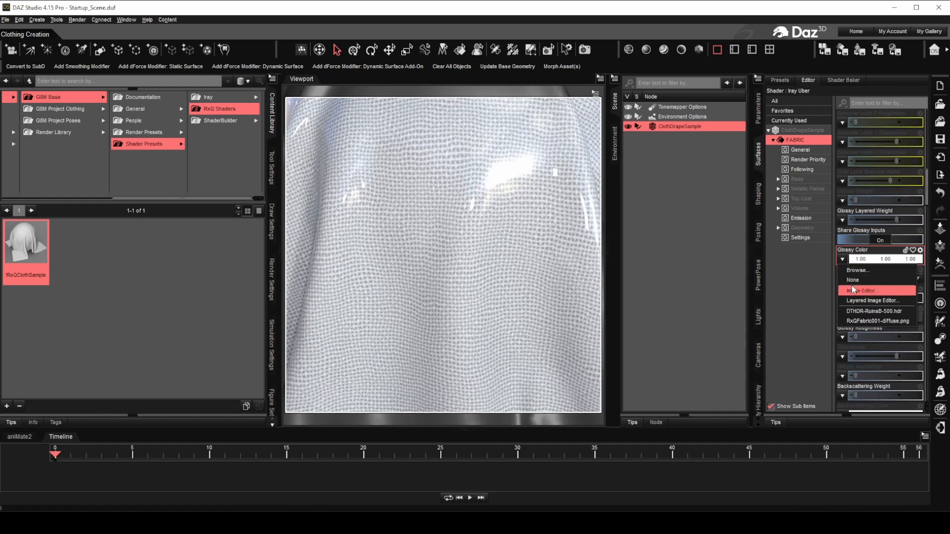
pyautogui.click(871, 321)
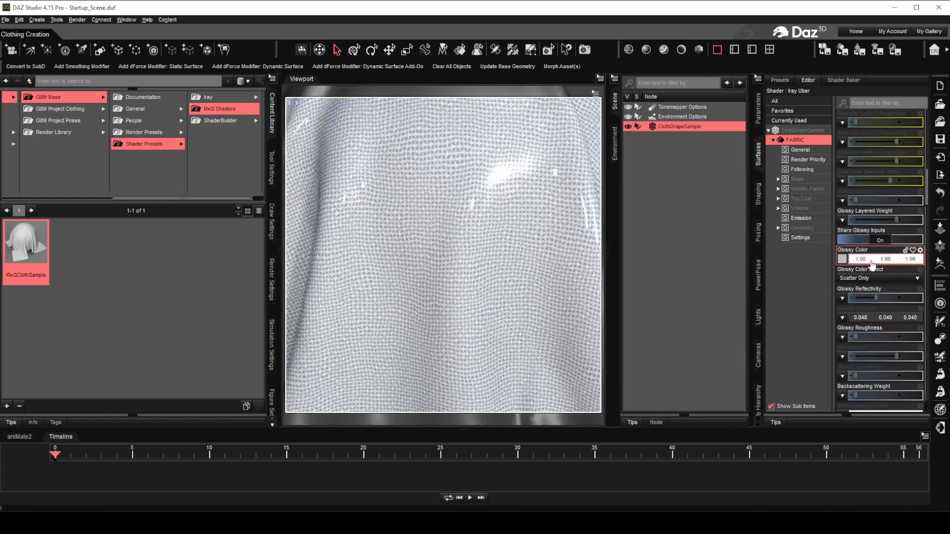
# Step: Darken the Glossy Color to 0.025 on all channels and raise the Glossy Roughness of the FABRIC surface
pyautogui.click(870, 259)
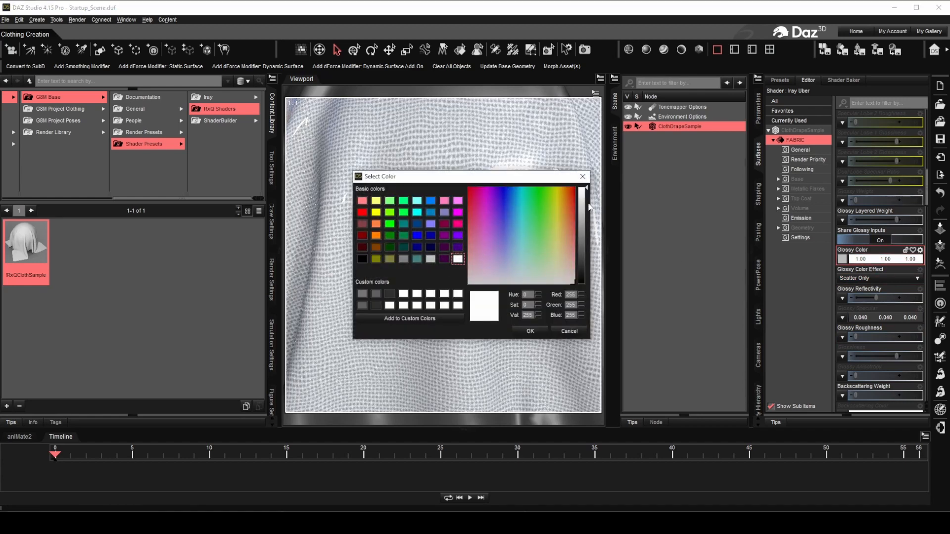
pyautogui.moveTo(588, 194); pyautogui.dragTo(595, 270)
pyautogui.click(532, 331)
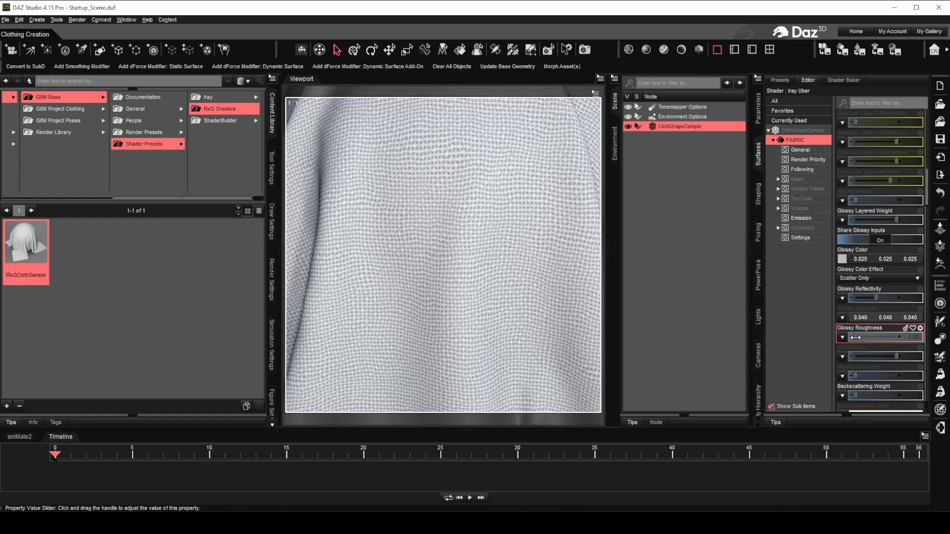
pyautogui.moveTo(855, 338); pyautogui.dragTo(891, 338)
# Step: Assign RxQFabric001-bump.png as the Base Bump map and RxQFabric001-normal.png as the Normal Map of the FABRIC surface
pyautogui.scroll(-5, 878, 322)
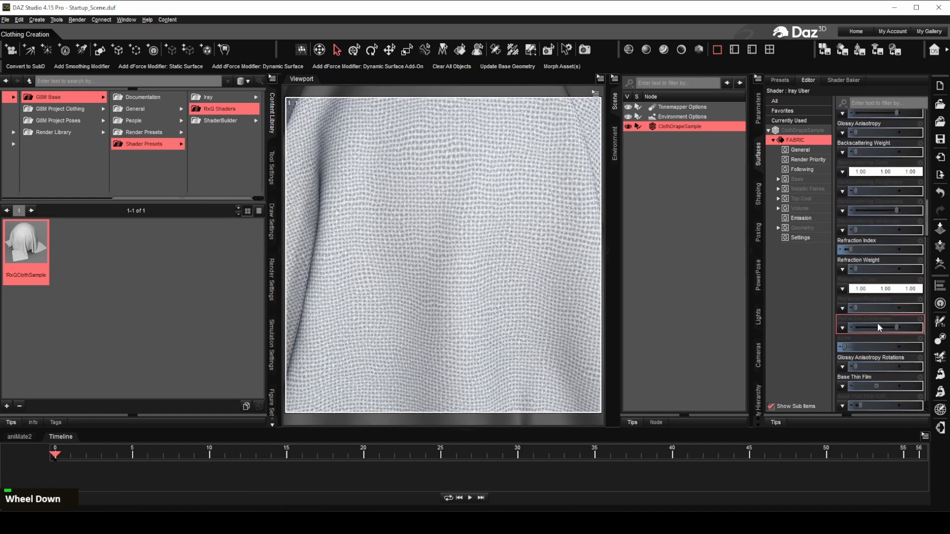
pyautogui.click(878, 308)
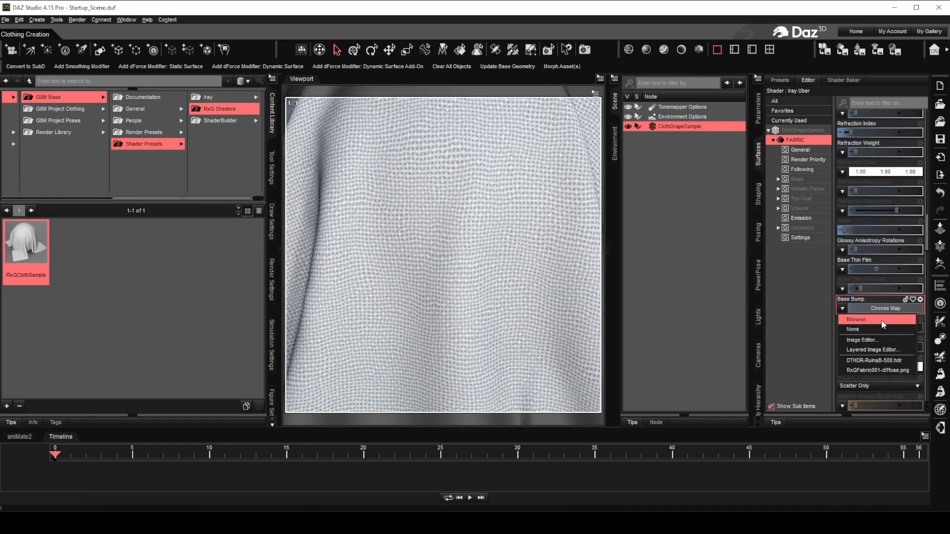
pyautogui.doubleClick(881, 329)
pyautogui.click(842, 329)
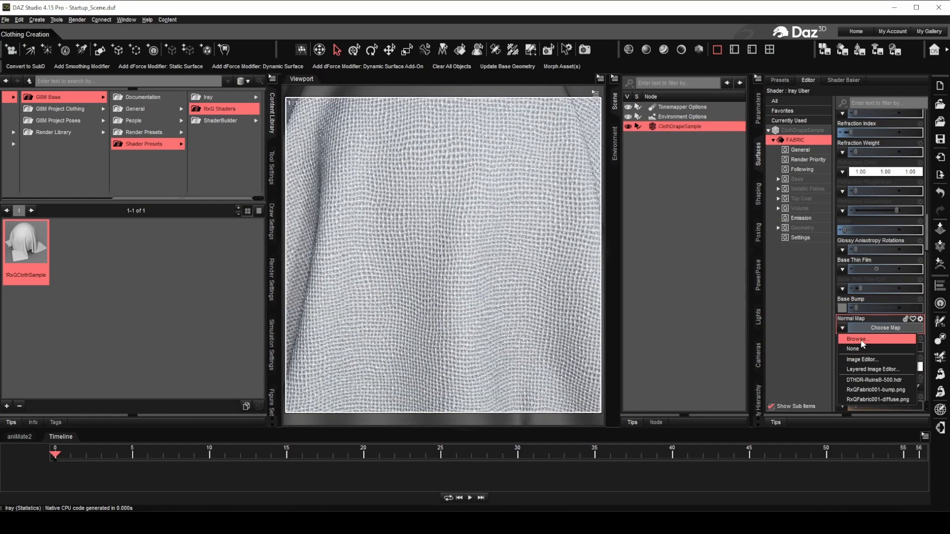
pyautogui.click(860, 339)
pyautogui.doubleClick(430, 143)
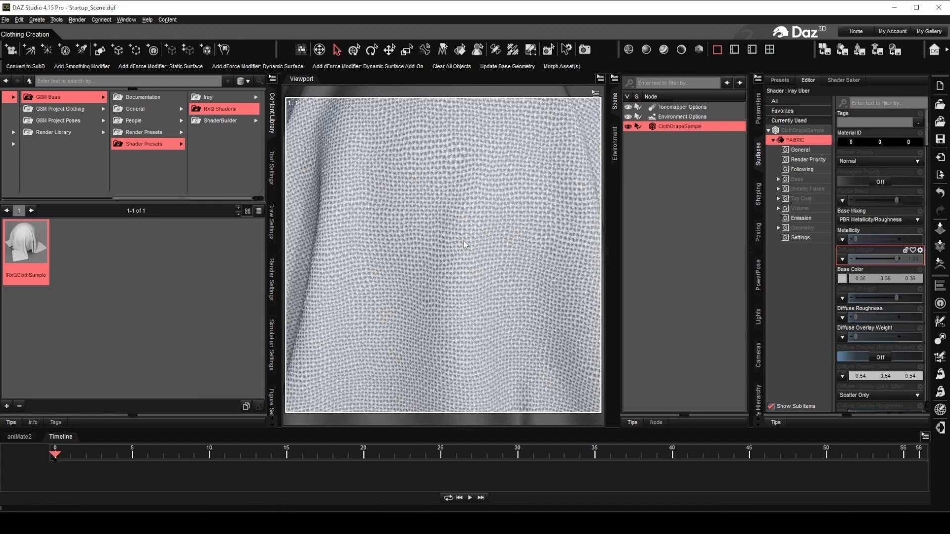
# Step: Save the FABRIC material as a shader preset named RxDFabric001 in the RxQ Shaders folder
pyautogui.click(182, 304)
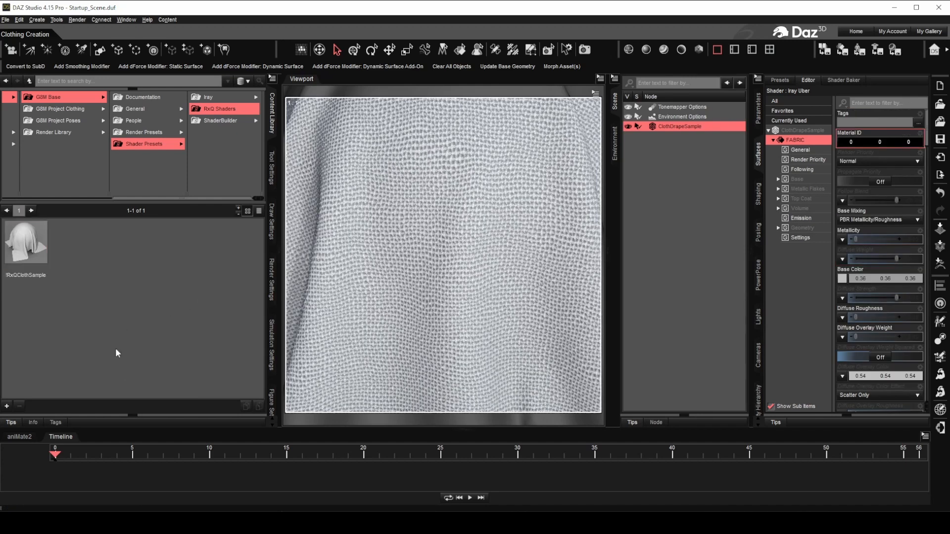
pyautogui.click(7, 407)
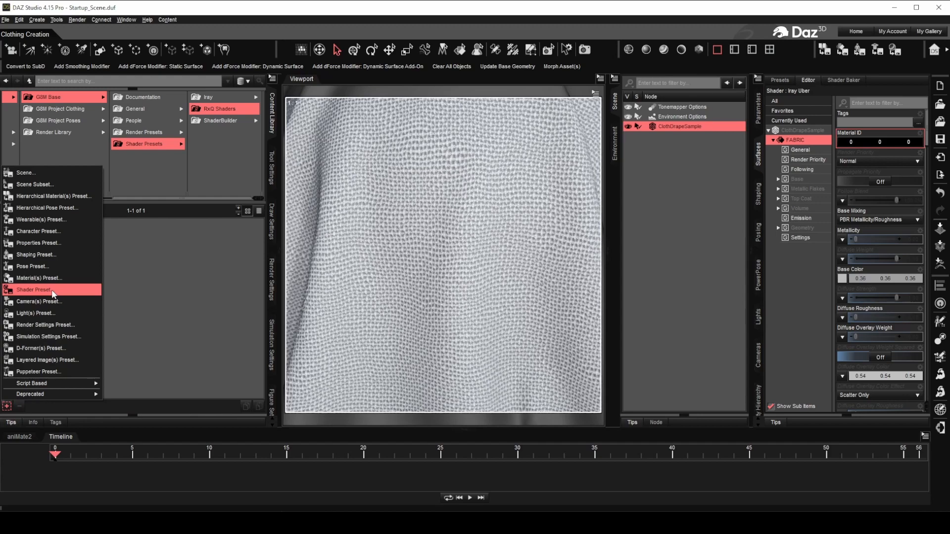
pyautogui.click(53, 291)
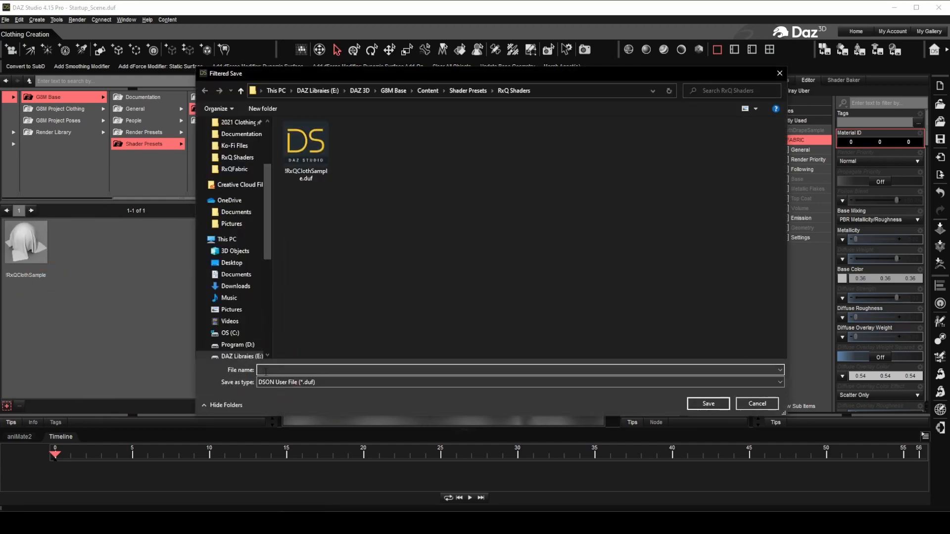
pyautogui.write('RxDFabric0001')
pyautogui.press('Left')
pyautogui.press('BackSpace')
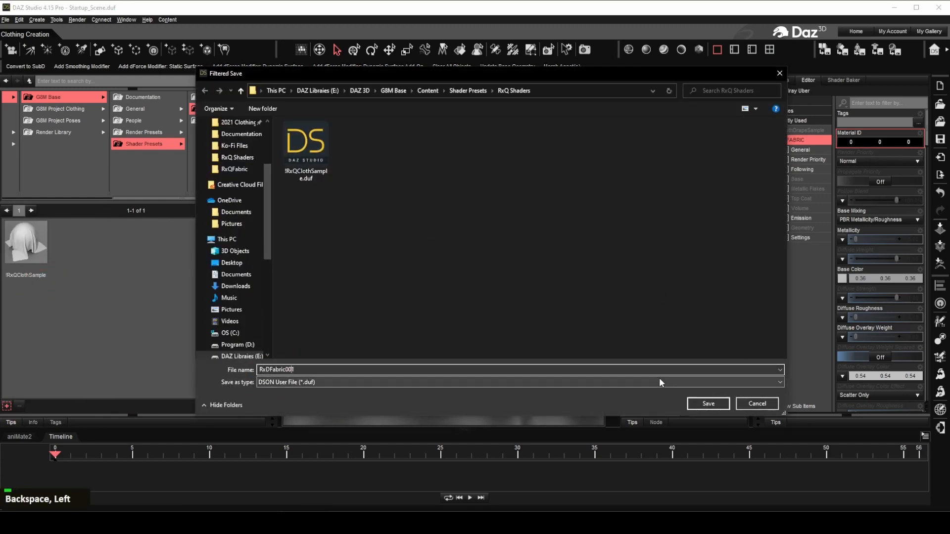
pyautogui.click(720, 404)
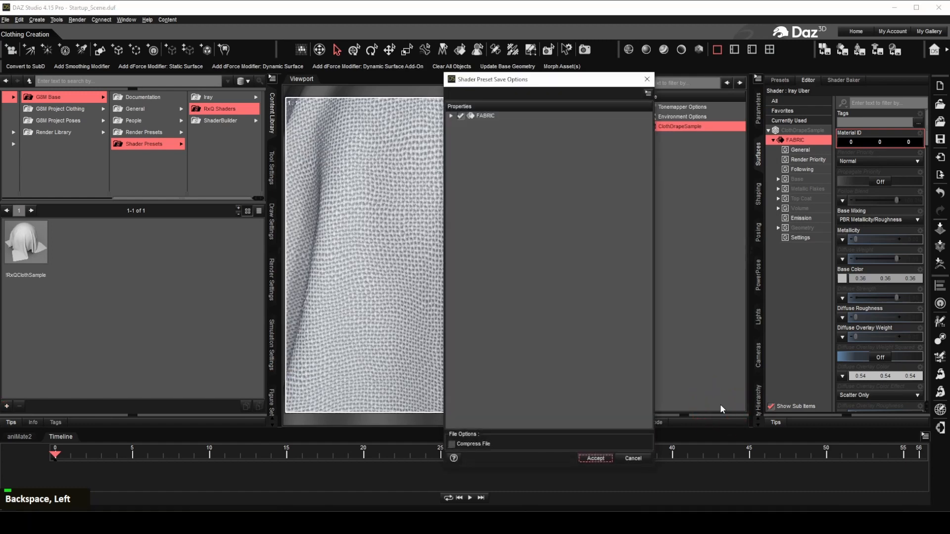
# Step: Leave the Base Color value out of the FABRIC shader preset while keeping its image, and accept the save options
pyautogui.click(451, 115)
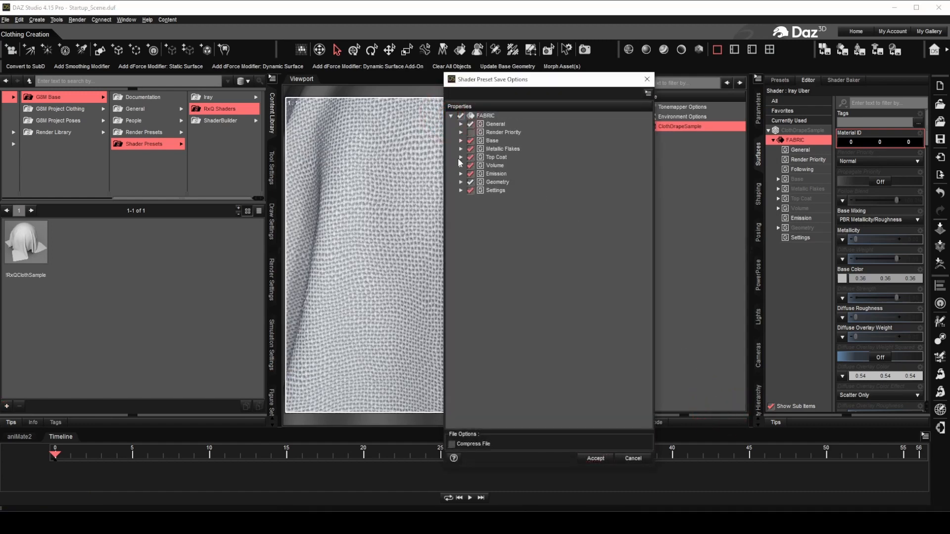
pyautogui.click(461, 141)
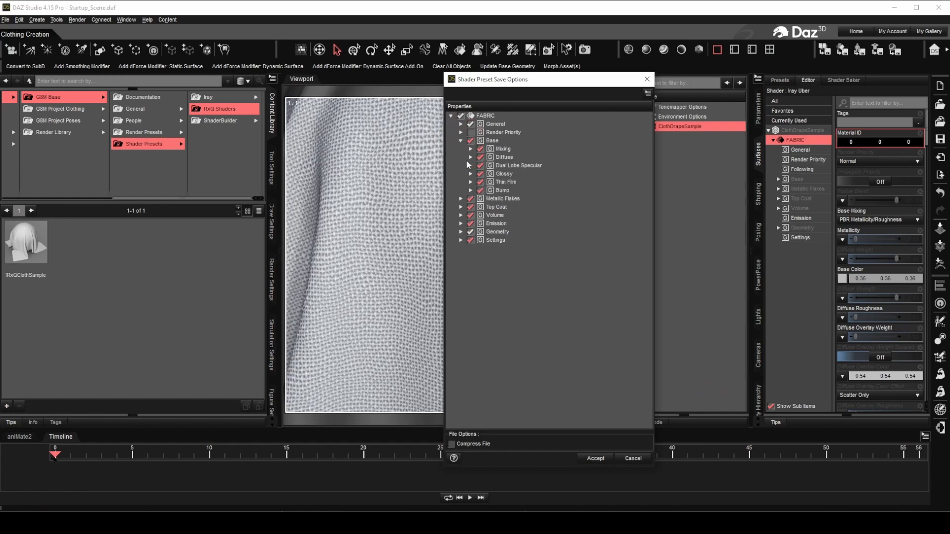
pyautogui.click(470, 157)
pyautogui.click(481, 165)
pyautogui.click(490, 190)
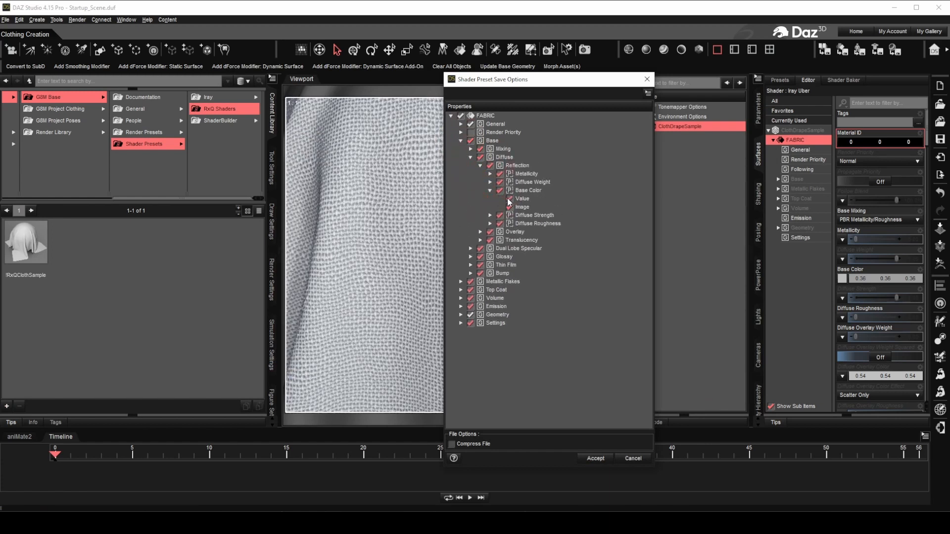
pyautogui.click(510, 198)
pyautogui.moveTo(577, 82); pyautogui.dragTo(577, 87)
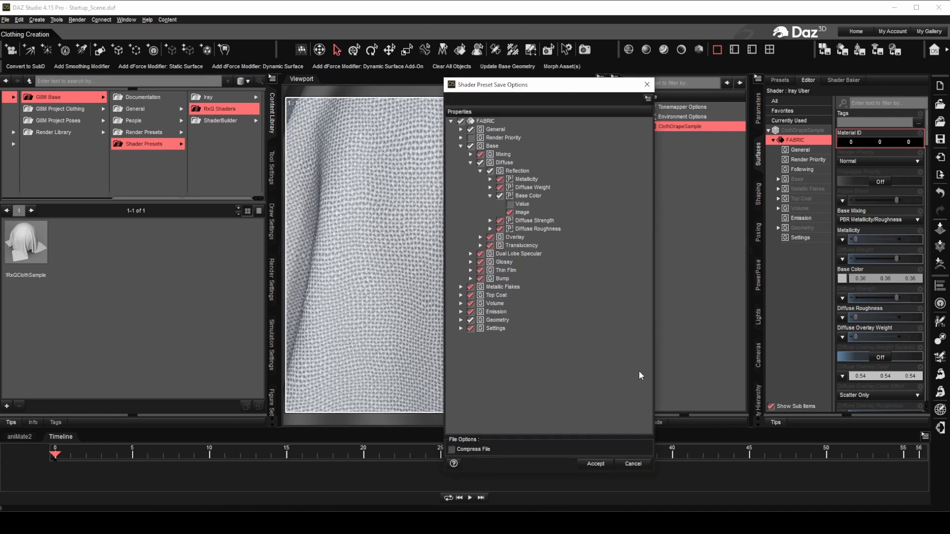
pyautogui.click(599, 469)
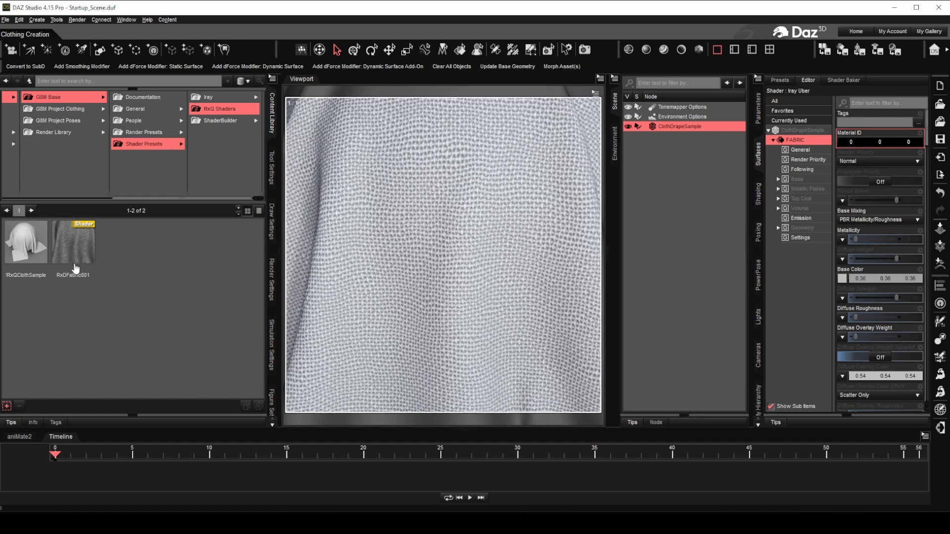
# Step: Change the viewport layout from a single view to Four Views
pyautogui.click(5, 19)
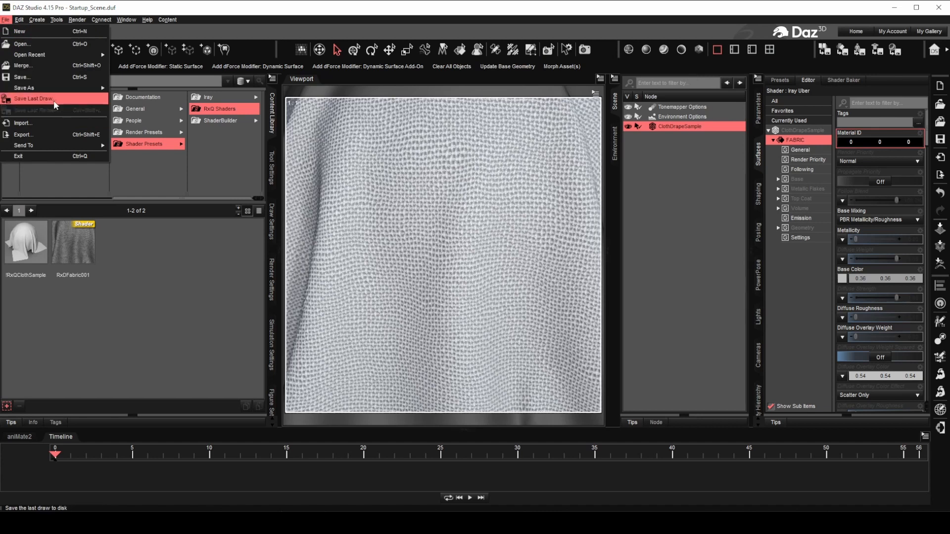
pyautogui.click(594, 16)
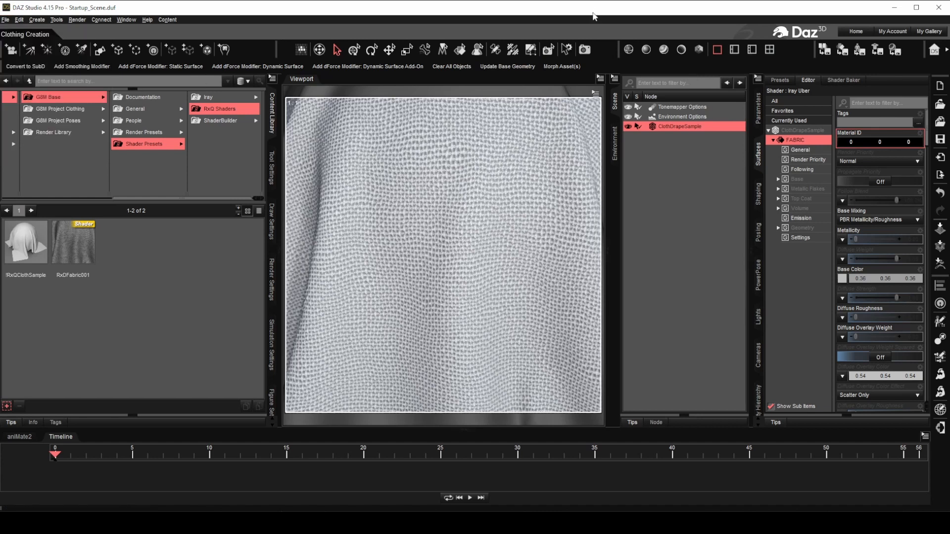
pyautogui.click(600, 79)
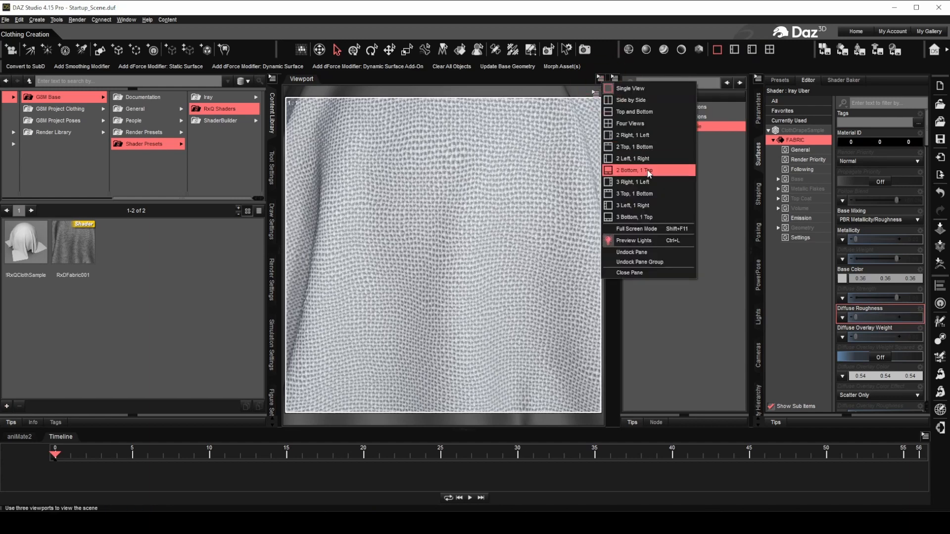
pyautogui.click(660, 126)
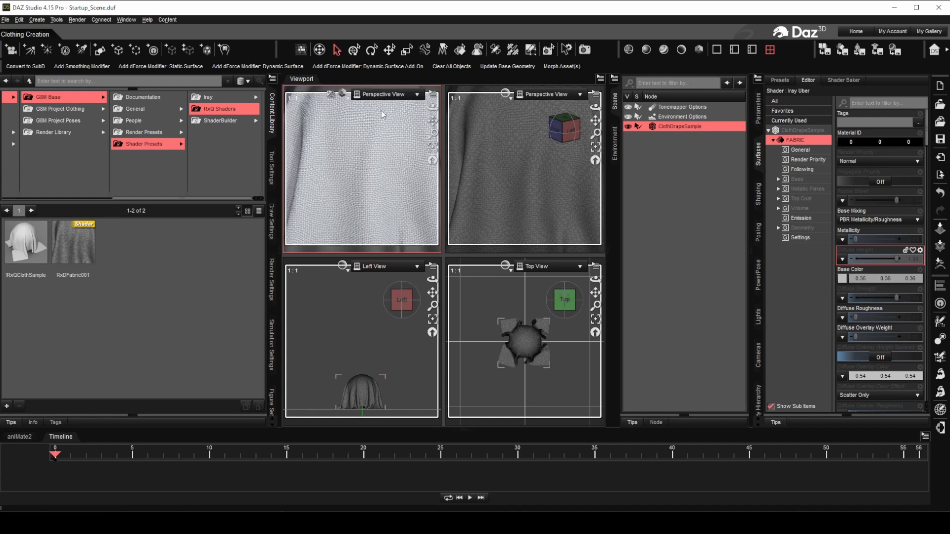
# Step: Save the last draw over the RxDFabric001 thumbnail PNG in the RxQ Shaders folder and refresh the content listing
pyautogui.click(6, 20)
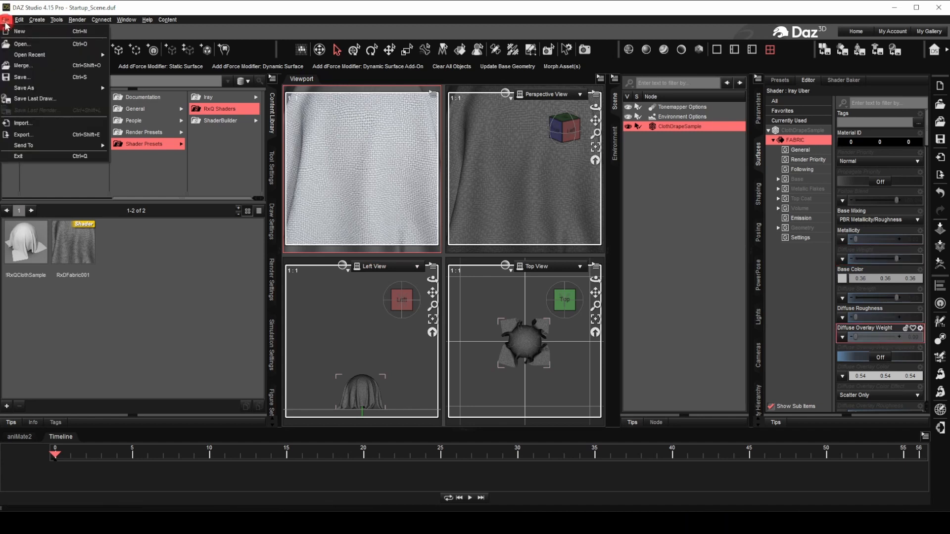
pyautogui.click(45, 99)
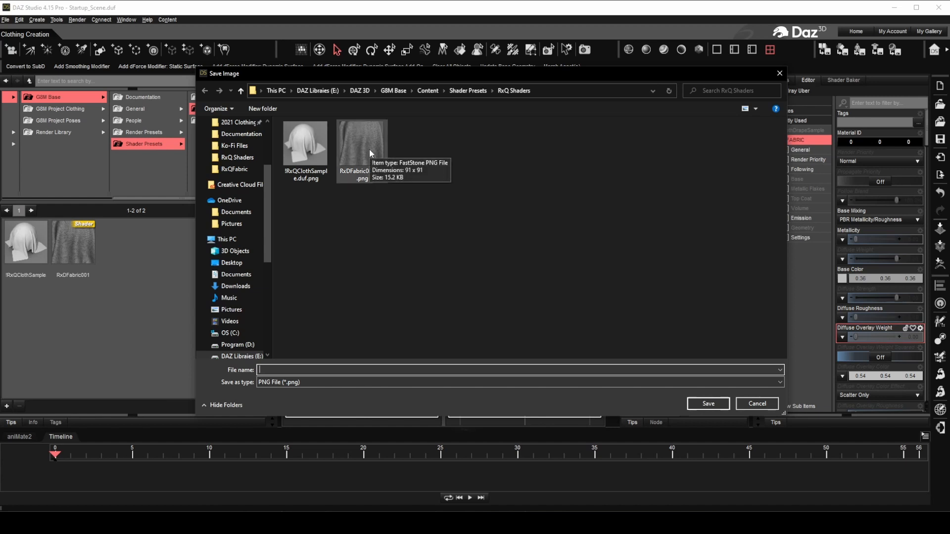
pyautogui.doubleClick(361, 138)
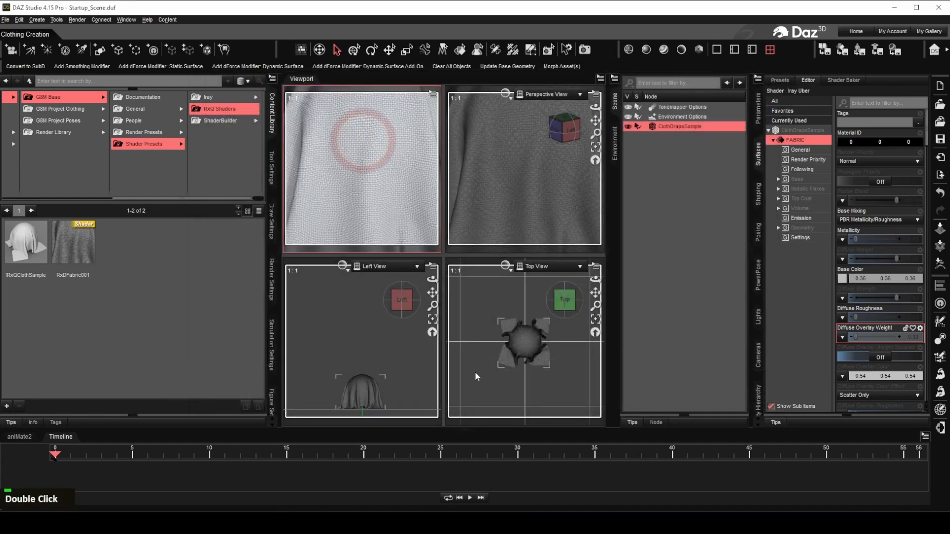
pyautogui.rightClick(179, 293)
pyautogui.click(197, 310)
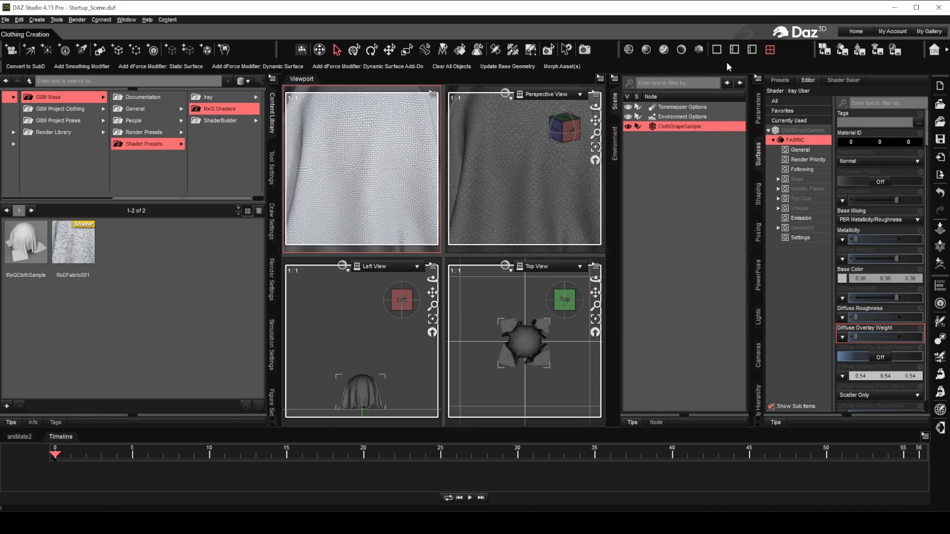
# Step: Return to a single view and assign RxQFabric002-diffuse.png as the Base Color and Glossy Color maps of the FABRIC surface
pyautogui.click(717, 50)
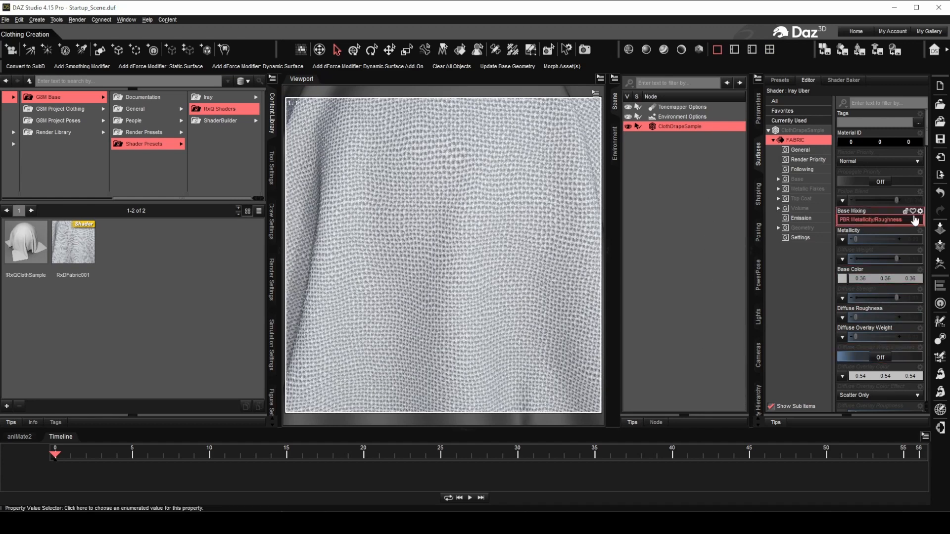
pyautogui.scroll(-10, 894, 267)
pyautogui.scroll(10, 895, 283)
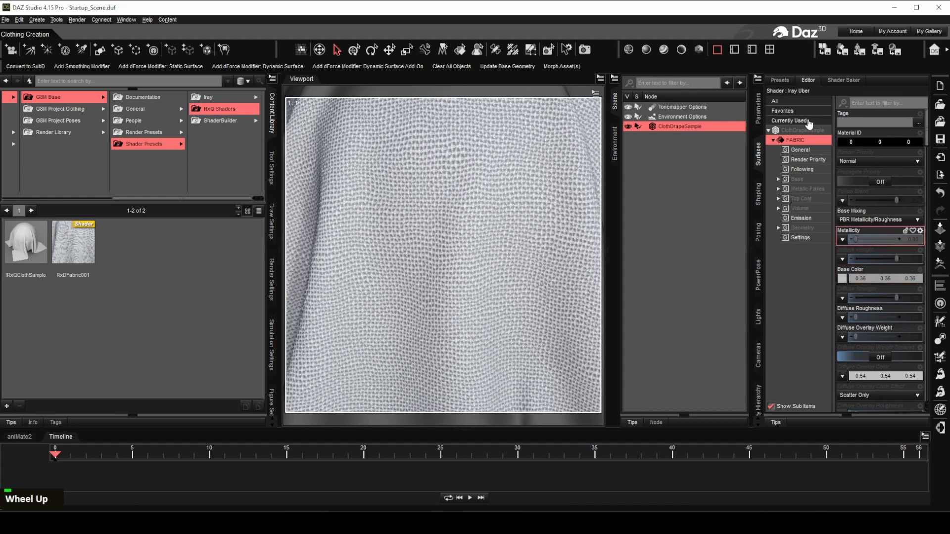
pyautogui.click(809, 121)
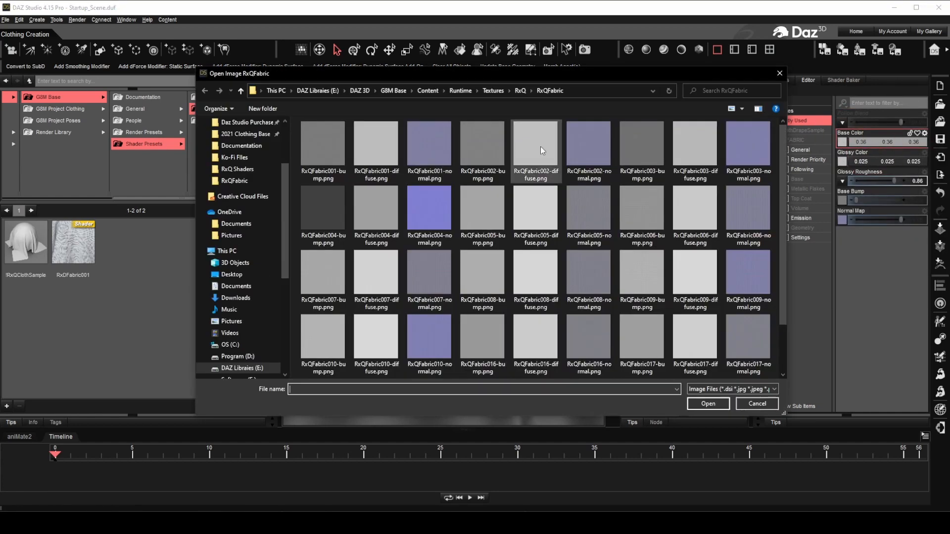
pyautogui.doubleClick(541, 146)
pyautogui.click(842, 162)
pyautogui.click(882, 254)
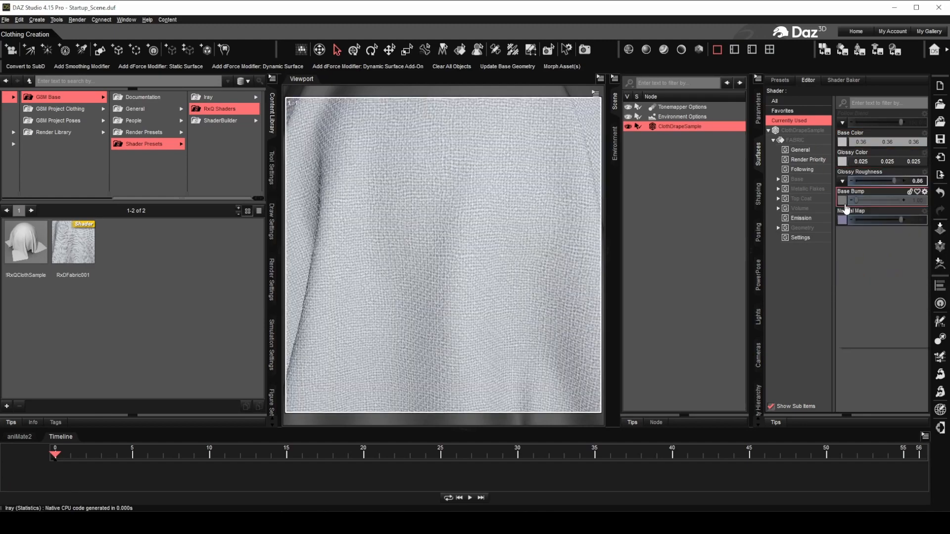
# Step: Assign RxQFabric002-bump.png as the Base Bump map and RxQFabric002-normal.png as the Normal Map
pyautogui.click(843, 203)
pyautogui.click(860, 212)
pyautogui.doubleClick(488, 151)
pyautogui.click(843, 221)
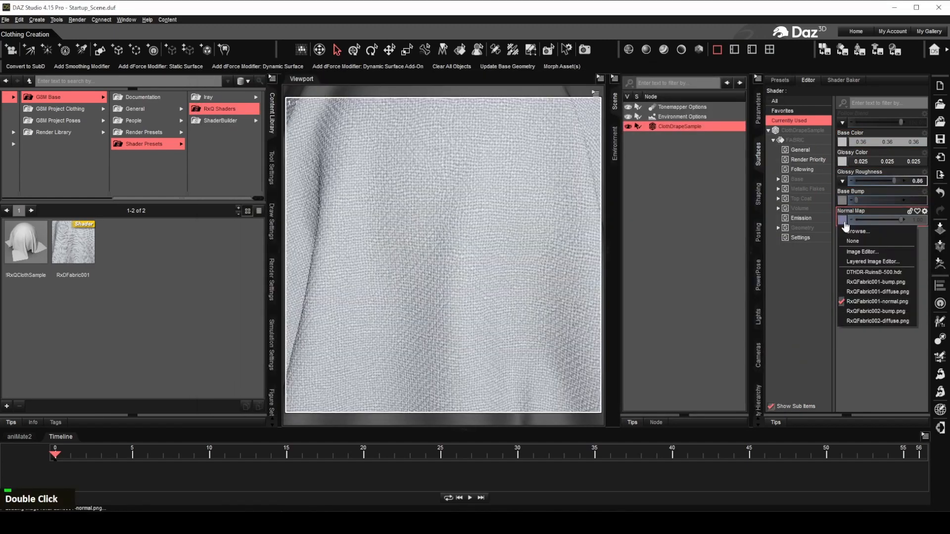
pyautogui.click(856, 231)
pyautogui.doubleClick(593, 145)
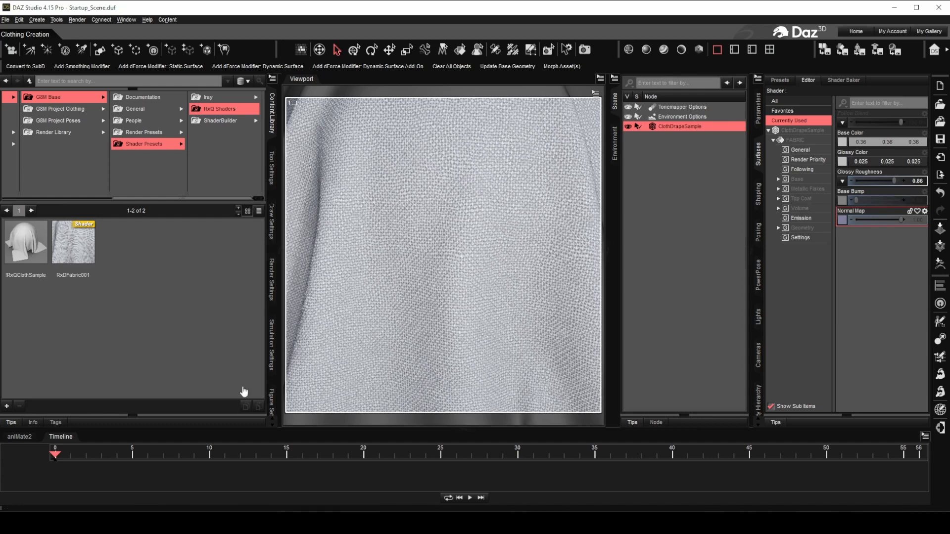
# Step: Try to save the material as a shader preset named RxDFabric002 in the RxQ Shaders folder
pyautogui.click(7, 407)
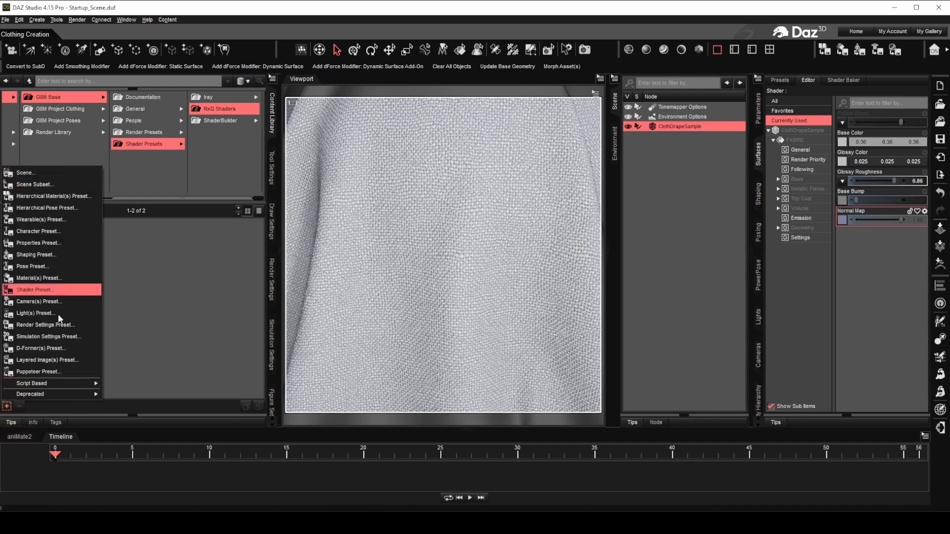
pyautogui.click(58, 289)
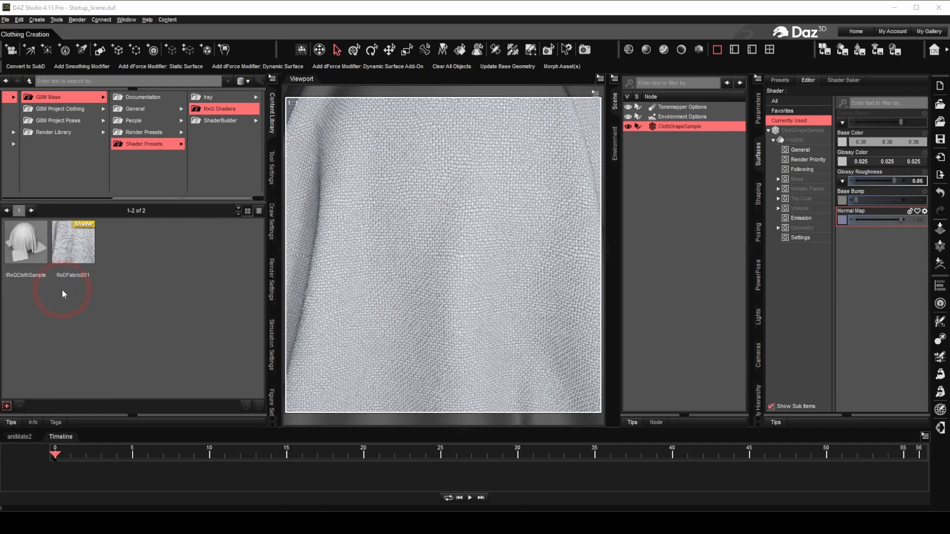
pyautogui.write('Rx')
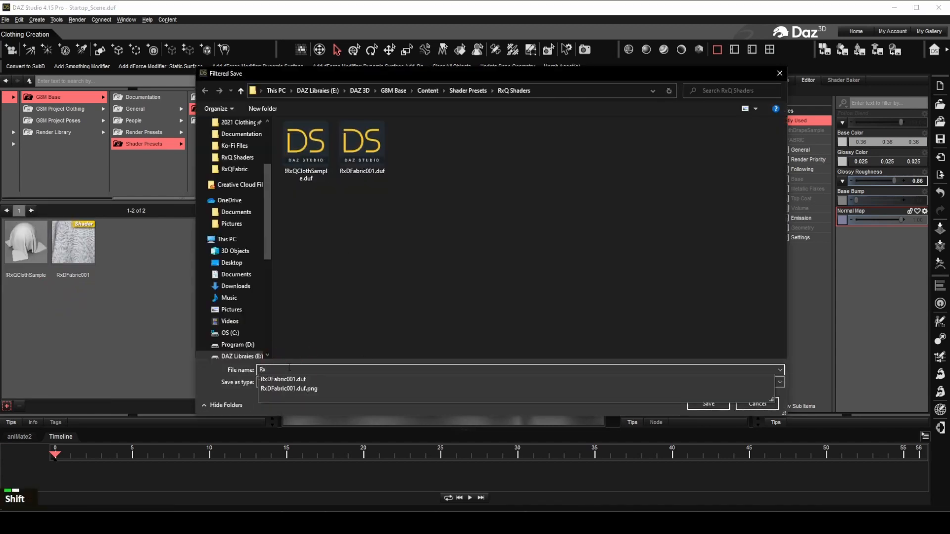
pyautogui.write('DFabric002')
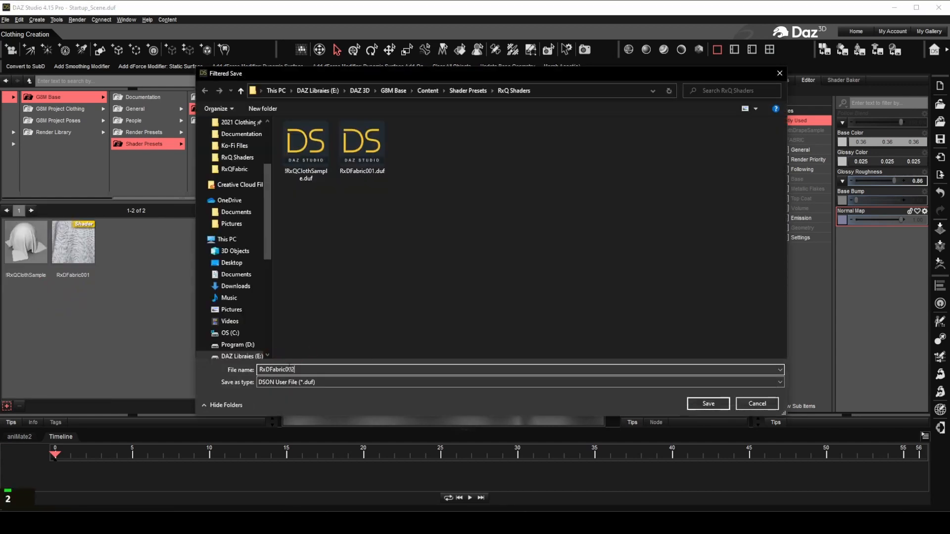
pyautogui.click(709, 405)
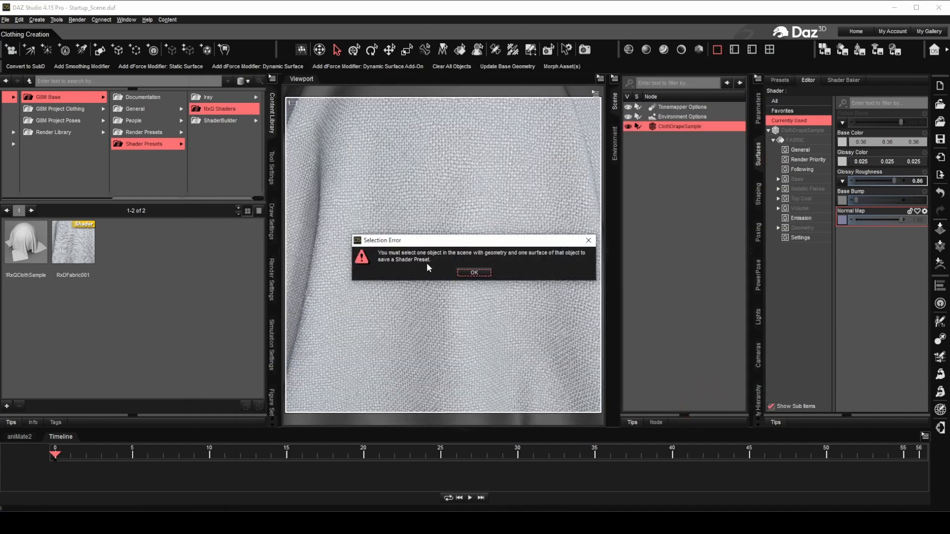
pyautogui.click(475, 272)
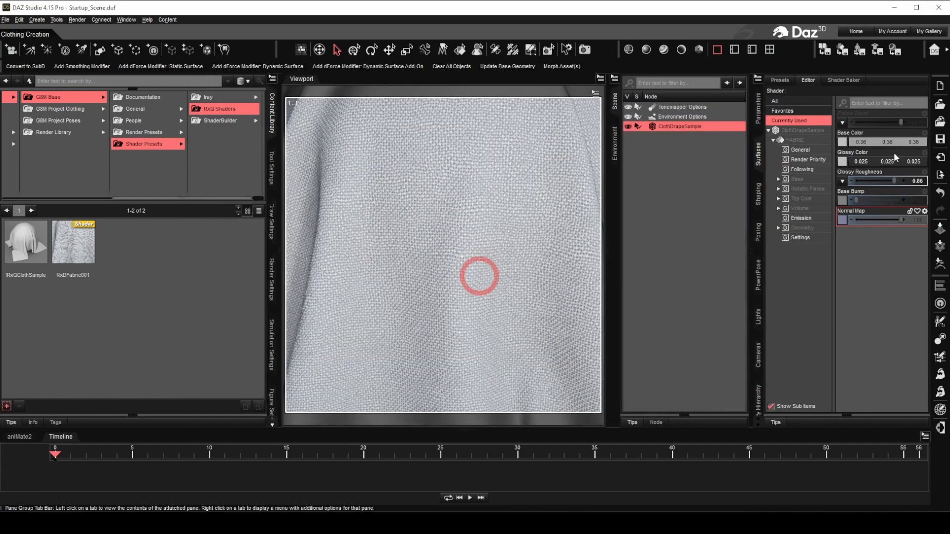
# Step: Select the FABRIC surface and save it as a shader preset file named RxDFabric002 in the RxQ Shaders folder
pyautogui.click(807, 141)
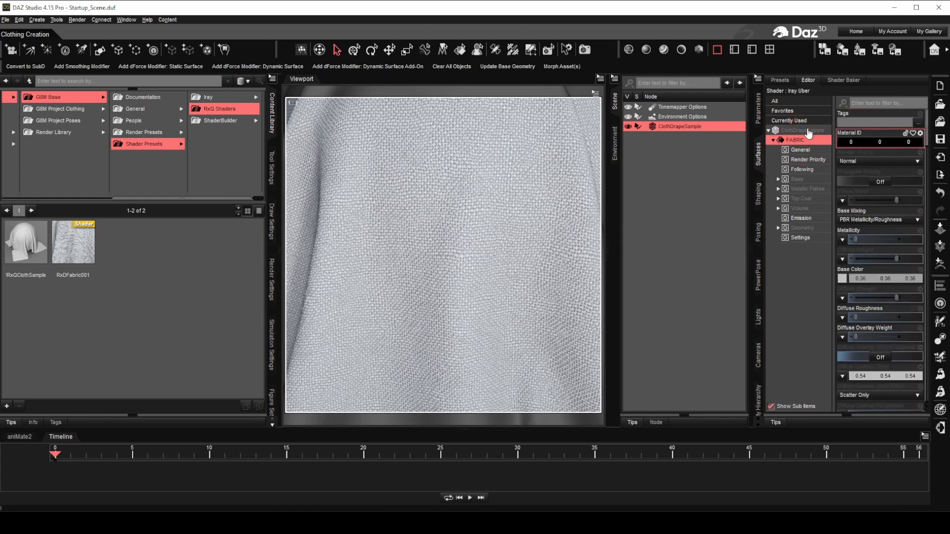
pyautogui.click(7, 407)
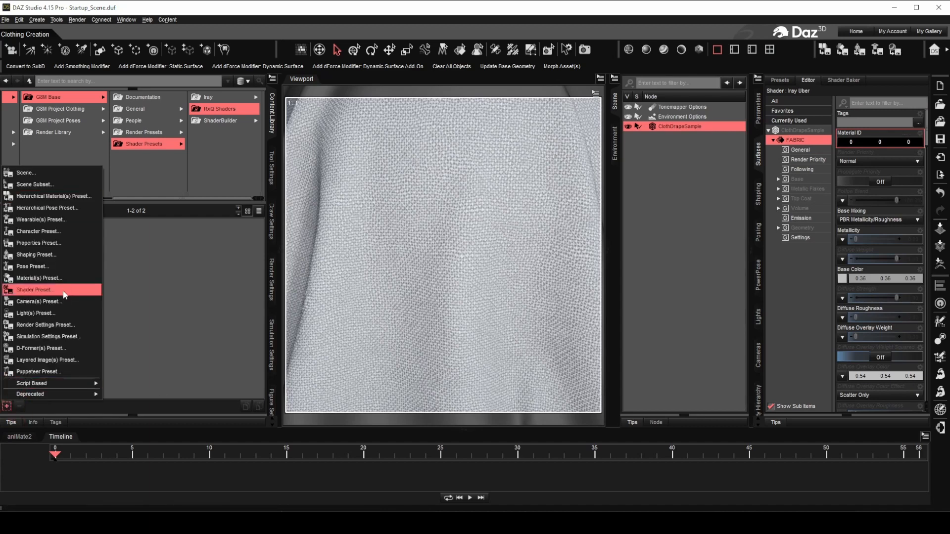
pyautogui.click(64, 290)
pyautogui.click(363, 148)
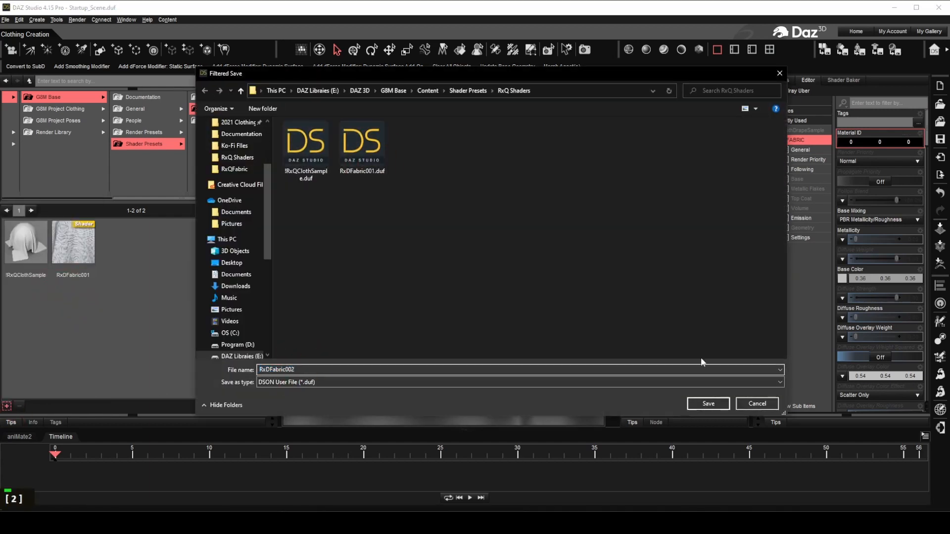
pyautogui.click(708, 404)
# Step: Exclude the Base Color value from the RxDFabric002 preset and accept the save options
pyautogui.click(451, 121)
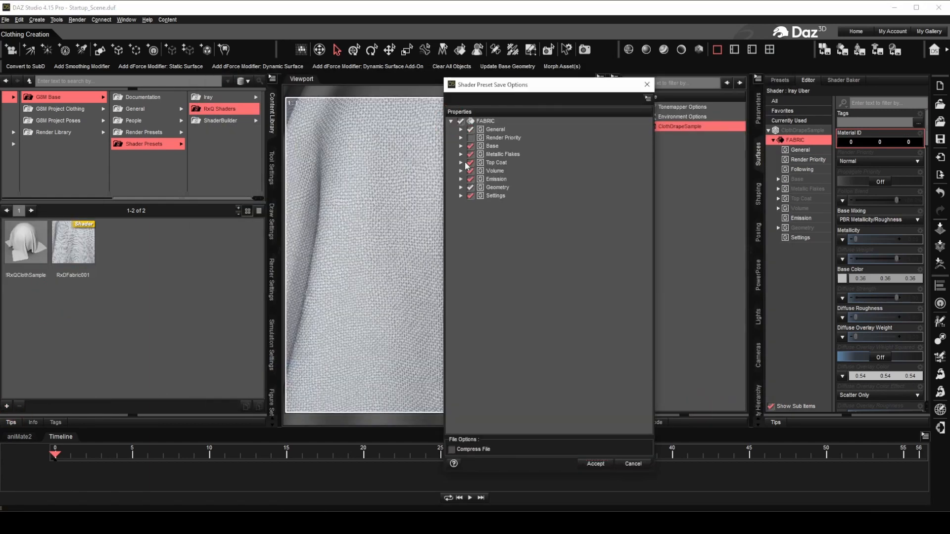
pyautogui.click(461, 146)
pyautogui.click(470, 163)
pyautogui.click(480, 170)
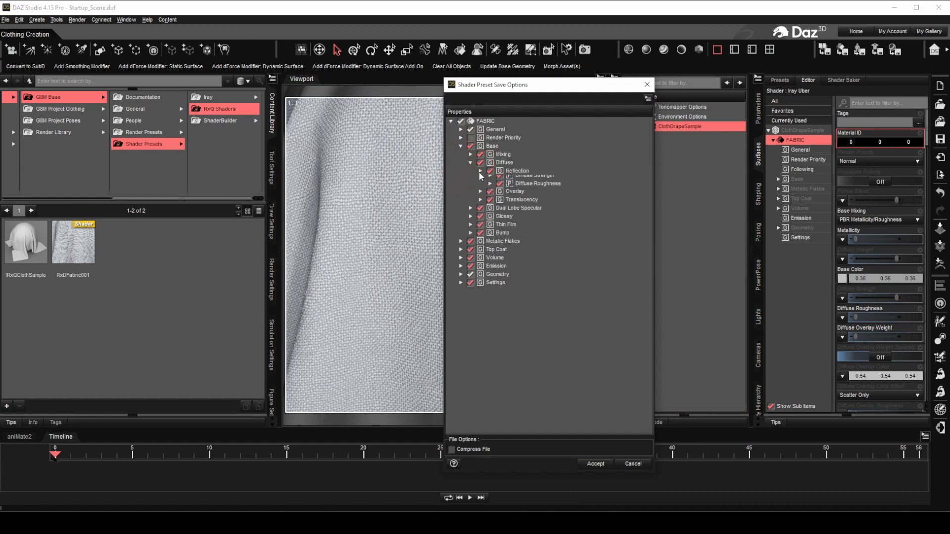
pyautogui.click(490, 196)
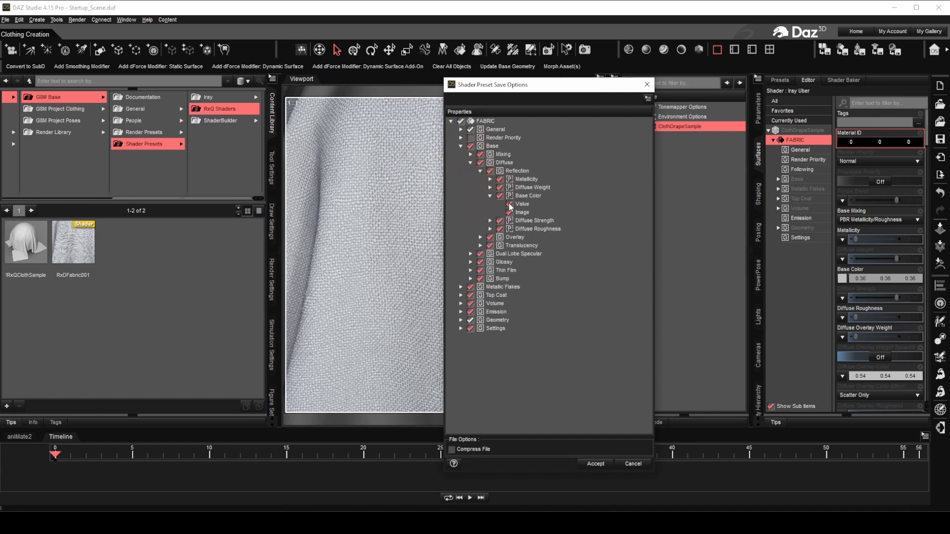
pyautogui.click(596, 465)
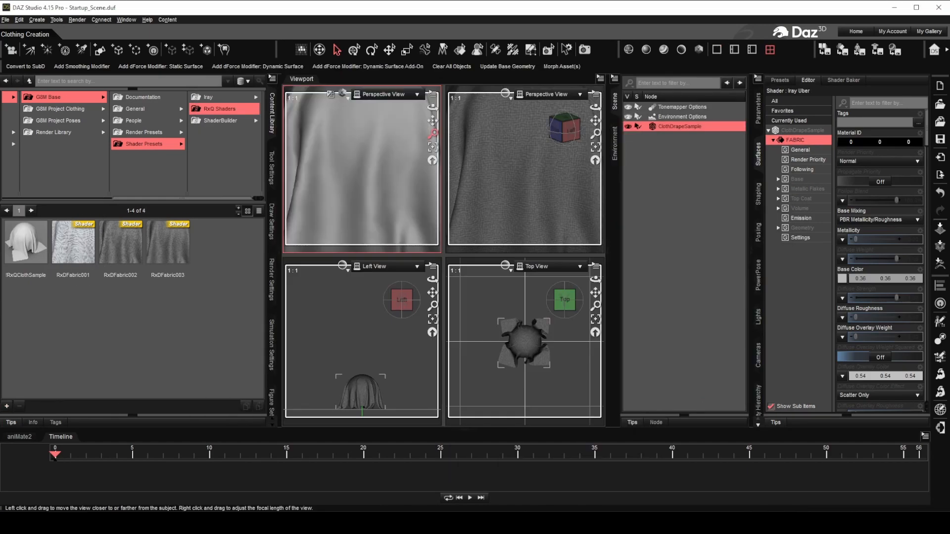
# Step: Apply the RxDFabric001 shader preset to the cloth, and show the currently used surface properties with a single viewport
pyautogui.doubleClick(73, 243)
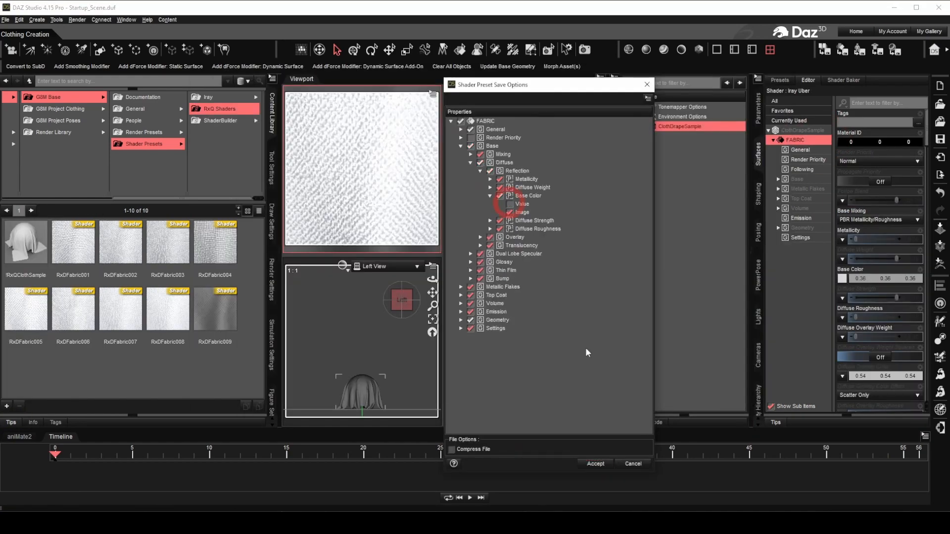
pyautogui.click(717, 48)
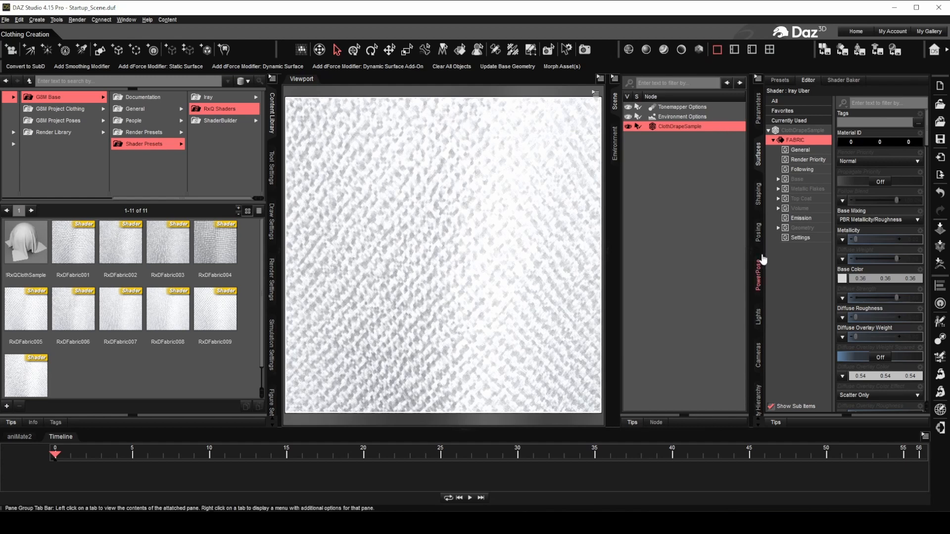
pyautogui.click(809, 123)
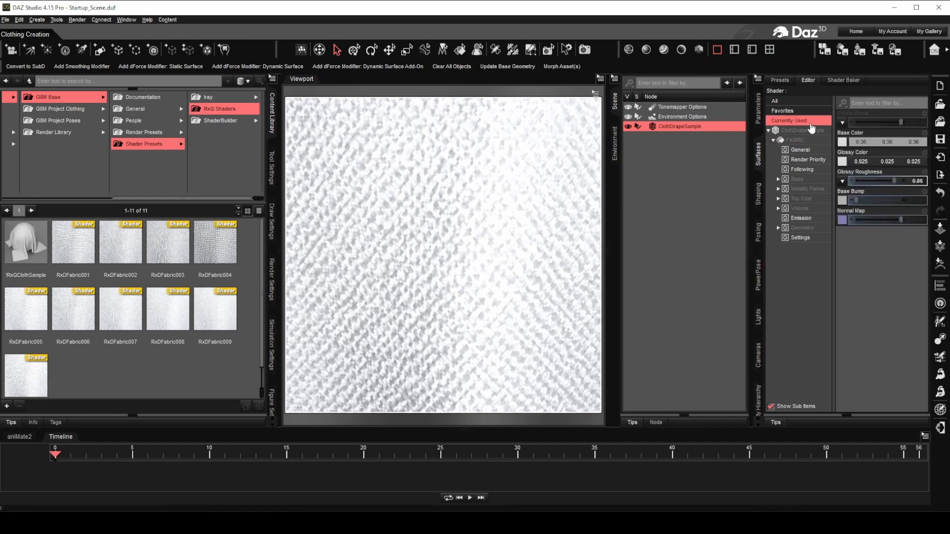
# Step: Remove the image maps from the cloth's currently used properties, including Base Color, Base Bump and Normal Map
pyautogui.click(842, 142)
pyautogui.click(852, 162)
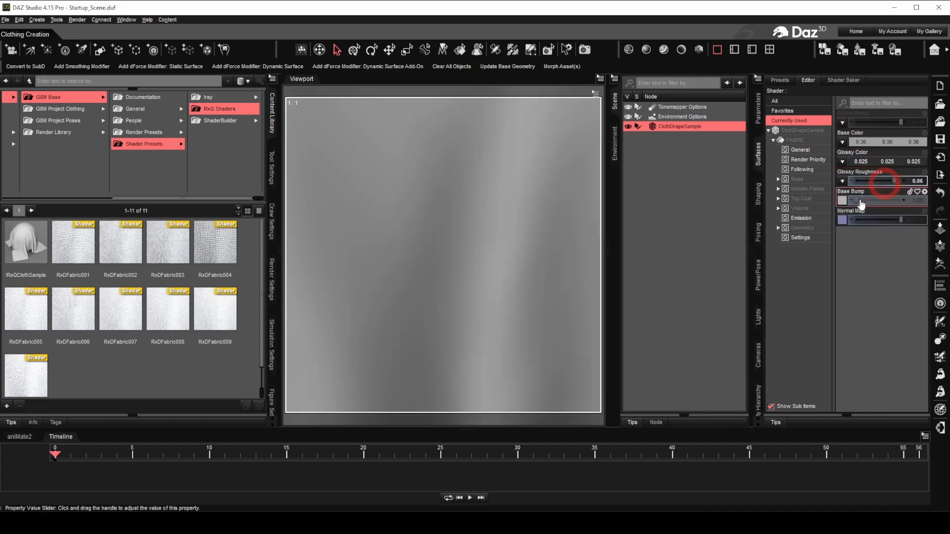
pyautogui.click(849, 221)
pyautogui.click(852, 241)
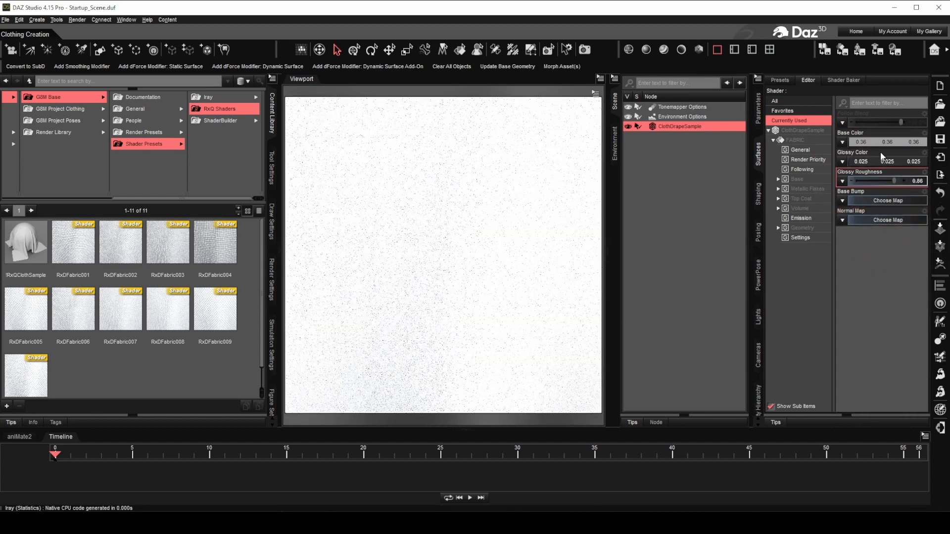
# Step: Select the FABRIC surface and set its Base Color to a dark red with RGB 64, 0, 0
pyautogui.click(811, 141)
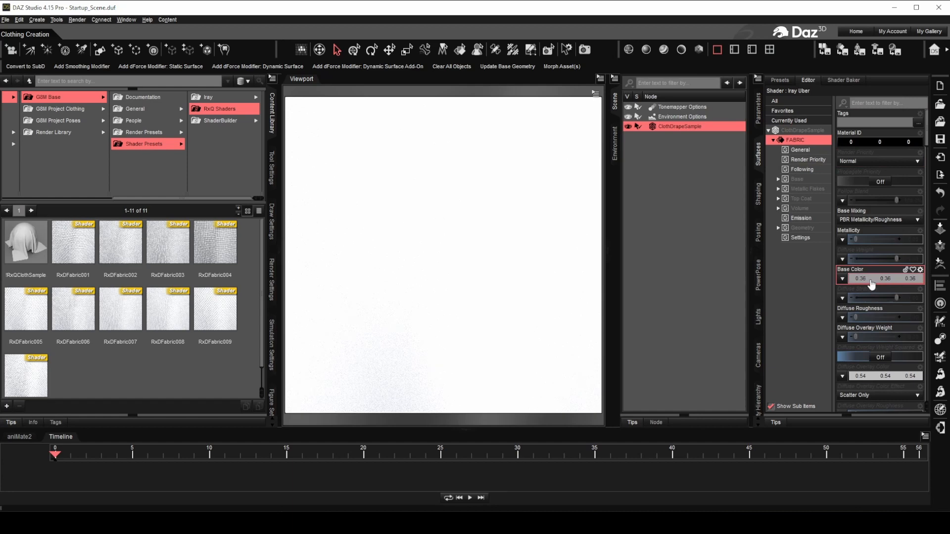
pyautogui.click(871, 284)
pyautogui.click(363, 247)
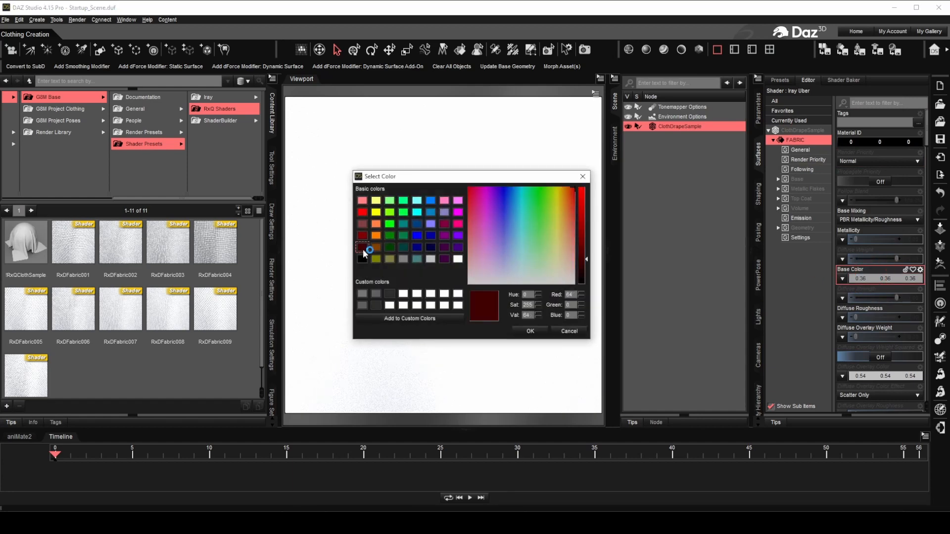
pyautogui.click(530, 331)
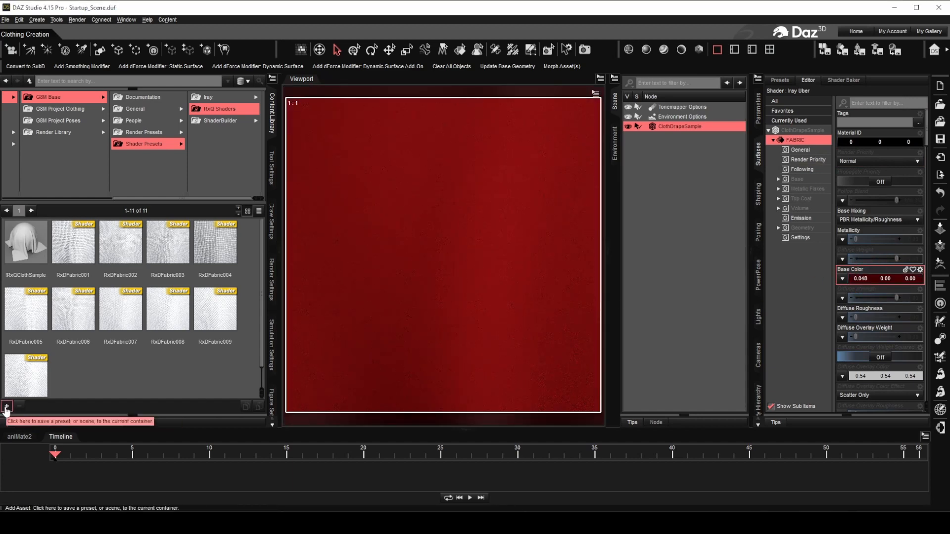
# Step: Save the FABRIC surface as a shader preset file named ColorDarkRed in the RxQ Shaders folder
pyautogui.click(7, 407)
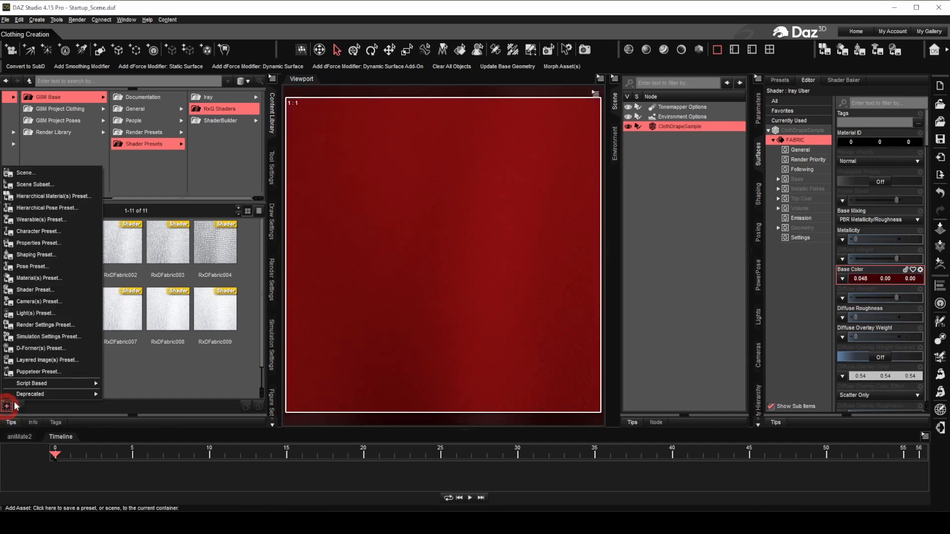
pyautogui.click(58, 294)
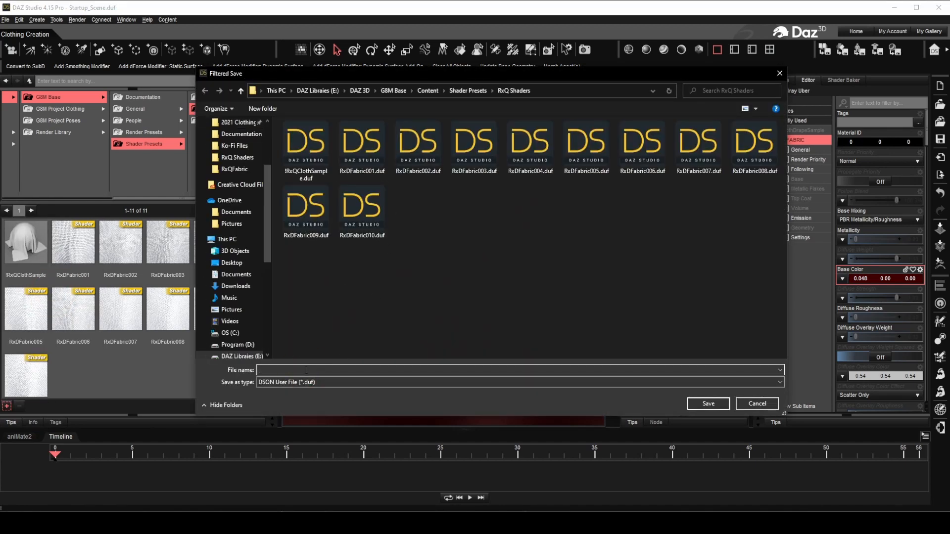
pyautogui.press('shift')
pyautogui.write('ColorRed')
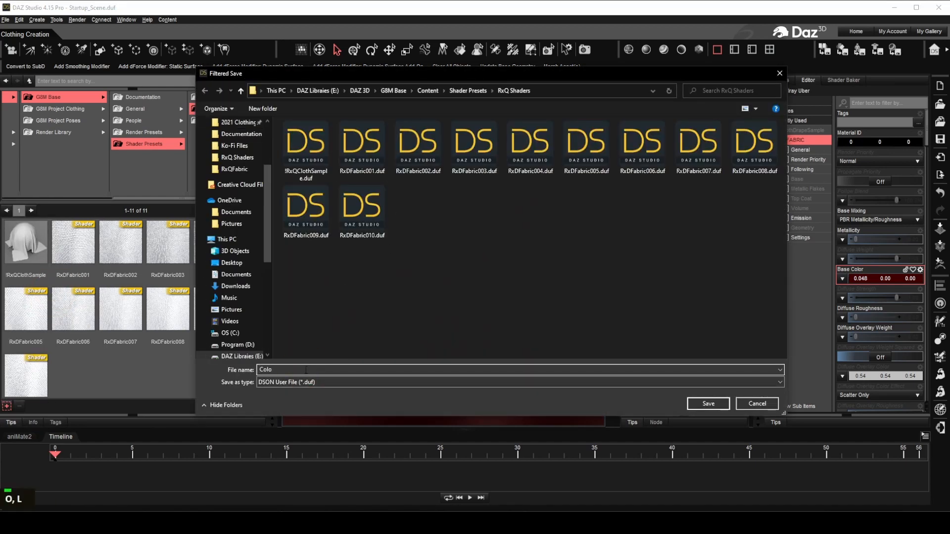
pyautogui.press('Left')
pyautogui.press('Left')
pyautogui.press('Left')
pyautogui.write('Dark')
pyautogui.click(717, 409)
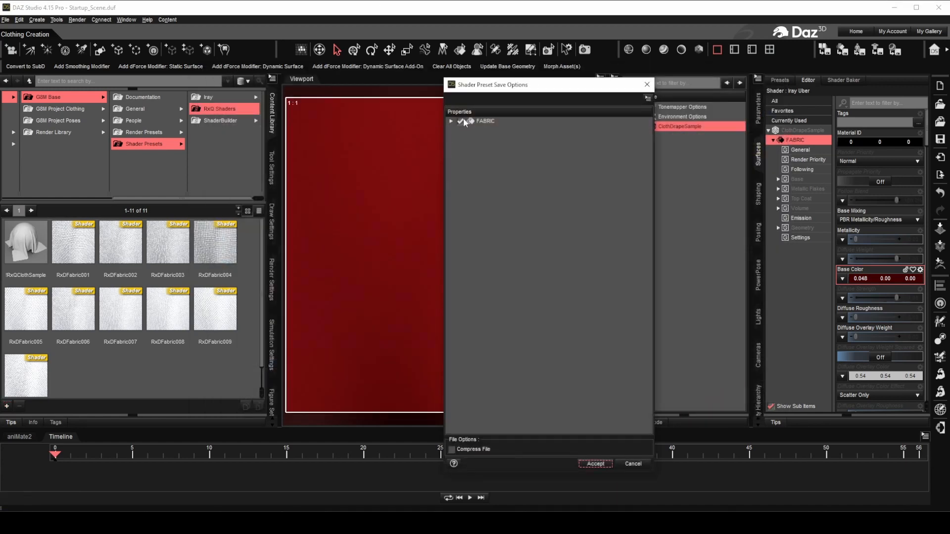
# Step: Limit the ColorDarkRed preset to the Base Color value under Diffuse Reflection, with everything else excluded, and accept the save options
pyautogui.click(648, 98)
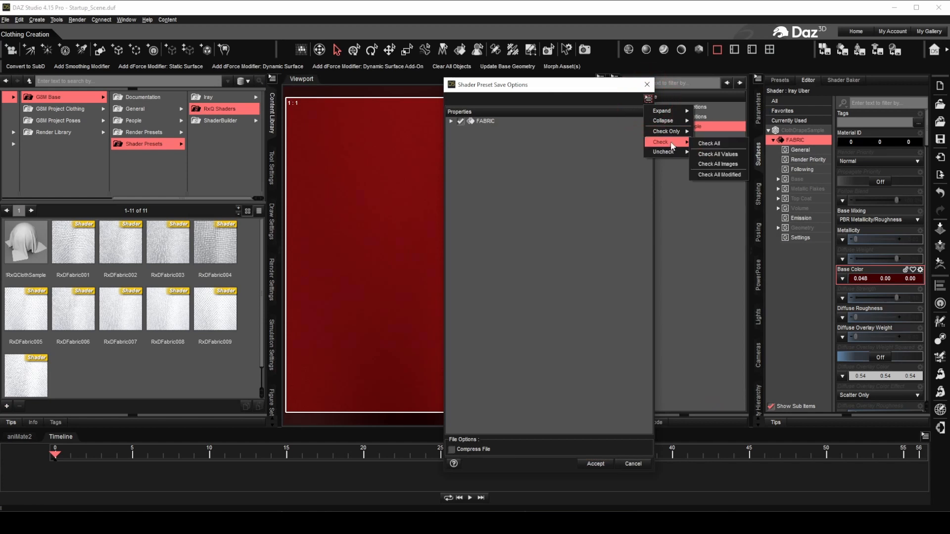
pyautogui.moveTo(672, 155)
pyautogui.click(711, 153)
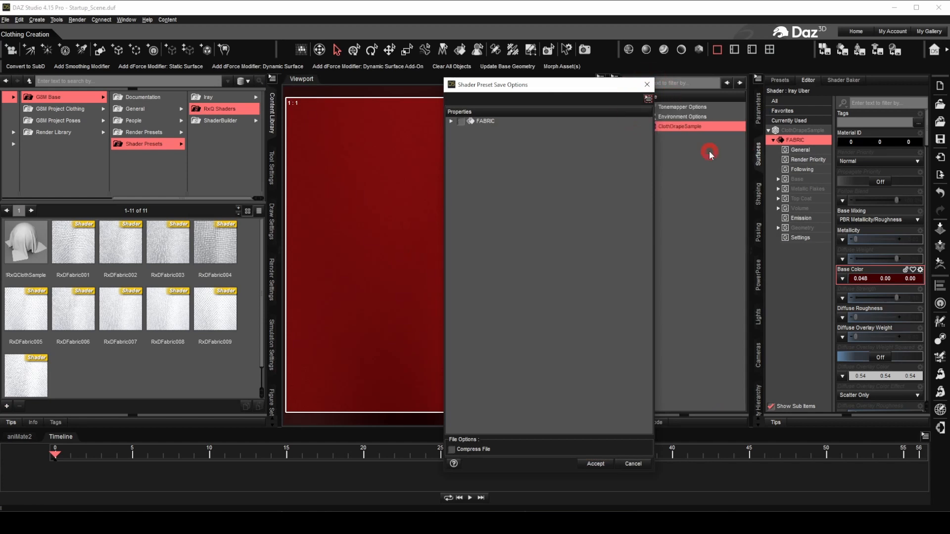
pyautogui.click(451, 121)
pyautogui.click(460, 147)
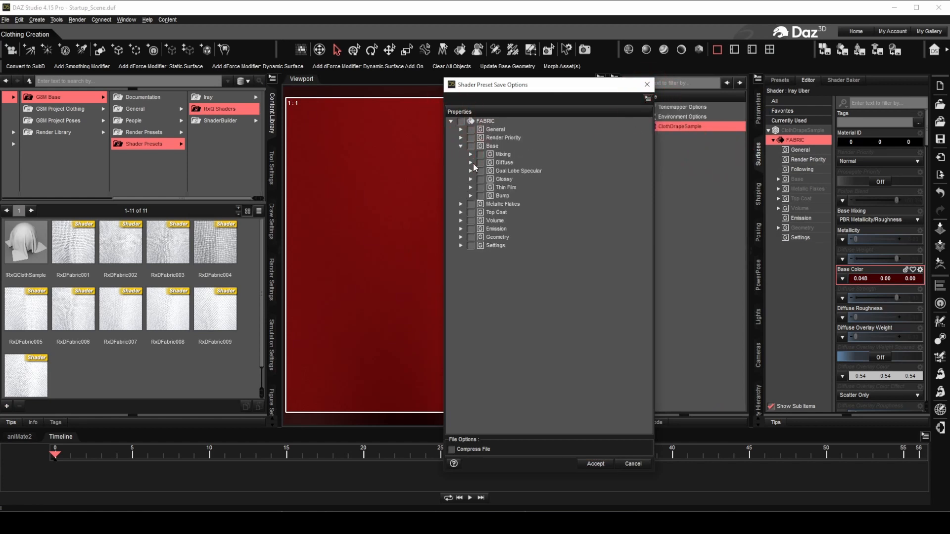
pyautogui.click(470, 163)
pyautogui.click(481, 171)
pyautogui.click(490, 196)
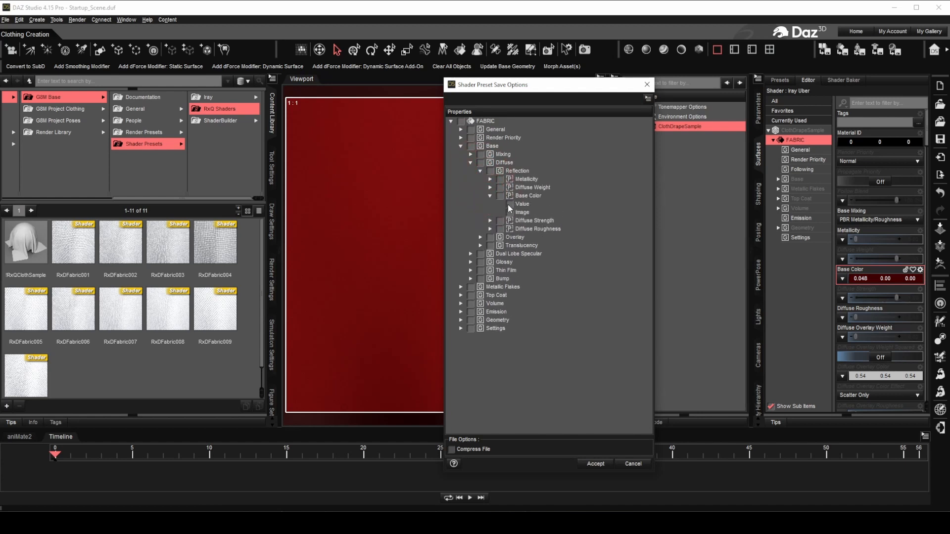
pyautogui.click(509, 203)
pyautogui.click(598, 464)
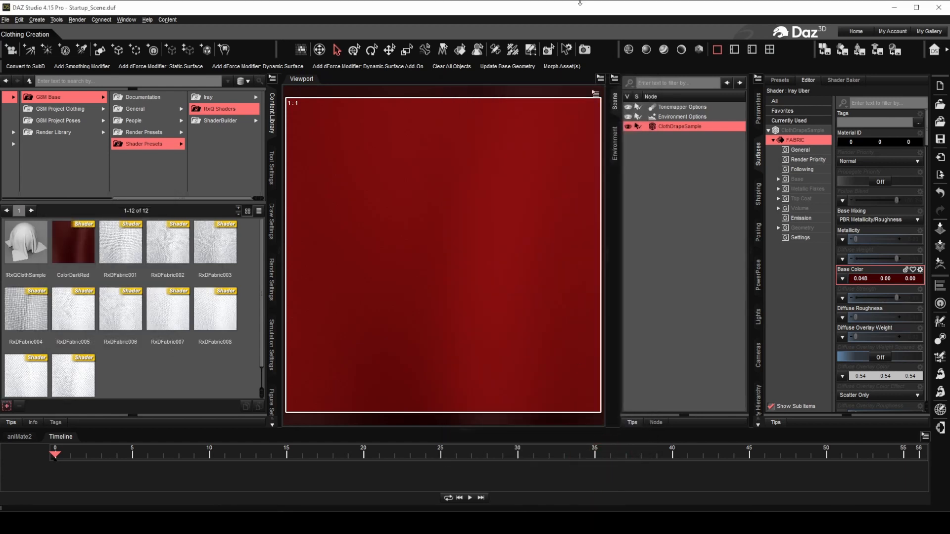
# Step: Split the view into four viewports and save a rendered thumbnail over ColorDarkRed.duf.png
pyautogui.click(769, 50)
pyautogui.click(894, 49)
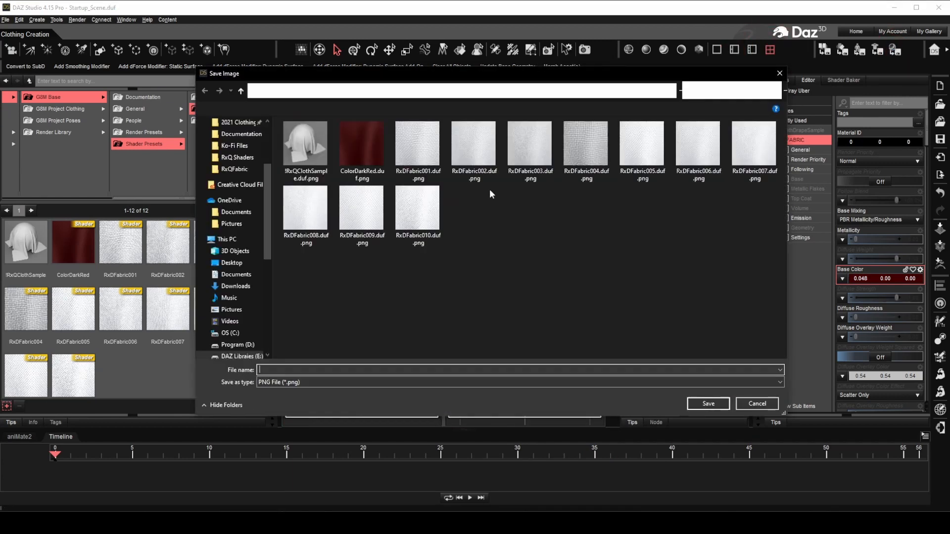
pyautogui.doubleClick(367, 147)
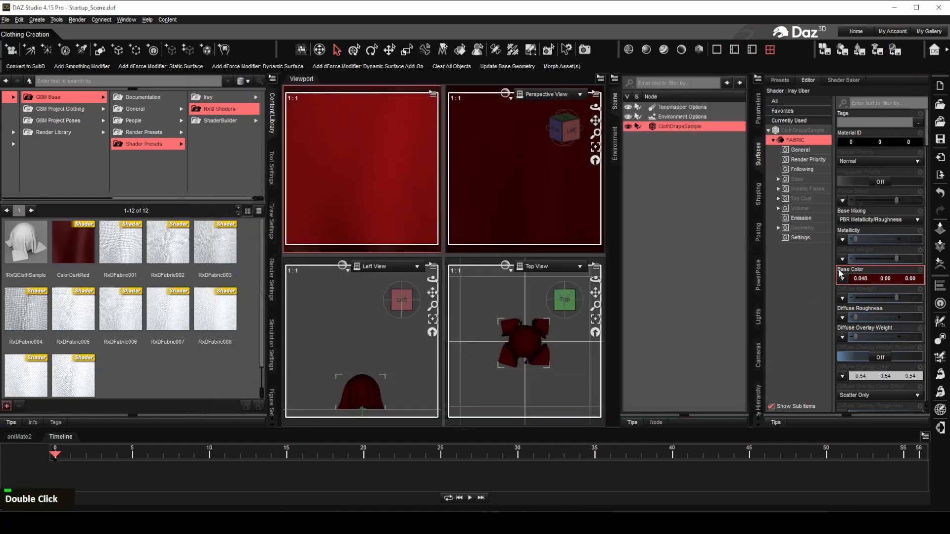
# Step: Set the Base Color to a brighter red of 0.22, 0.00, 0.00 and save it as the shader preset ColorRed
pyautogui.click(874, 279)
pyautogui.click(530, 331)
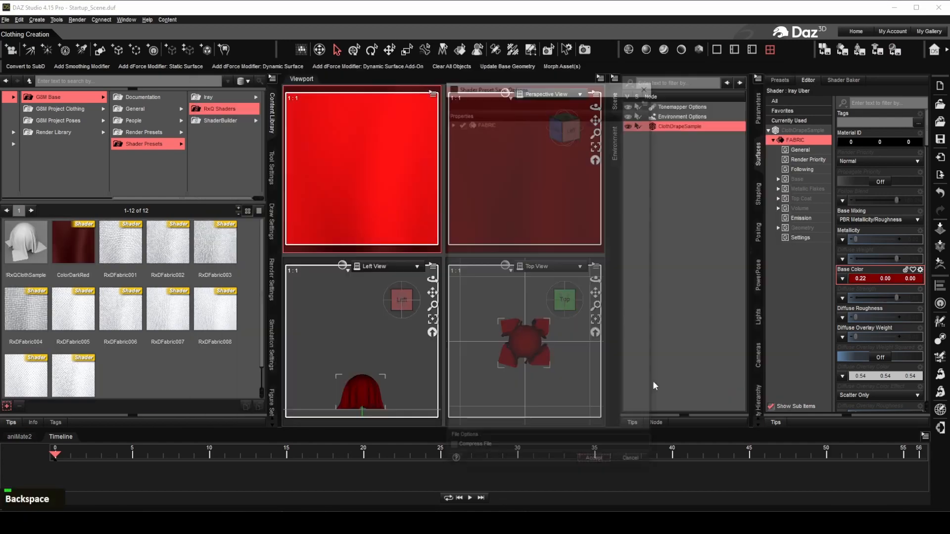
pyautogui.rightClick(211, 378)
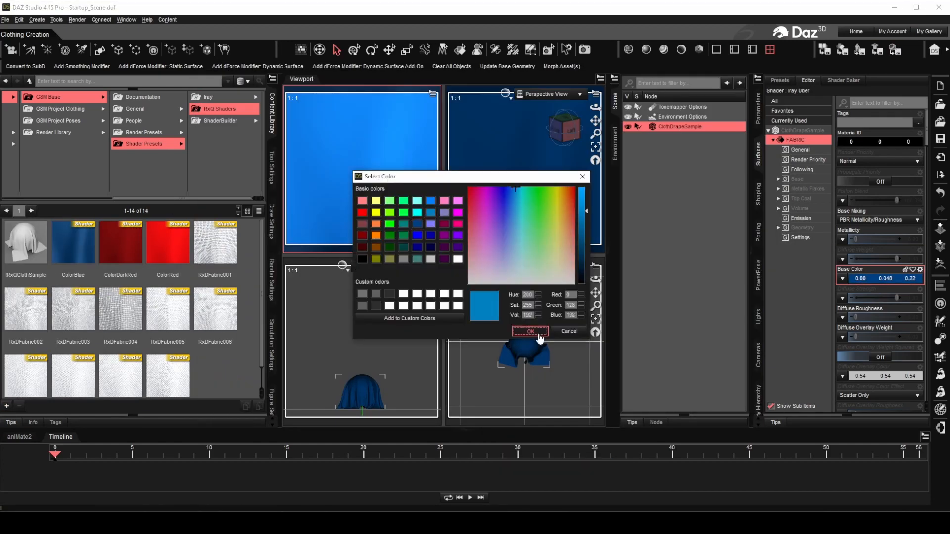
# Step: Save blue Base Color variants as the shader presets ColorBlue and ColorDarkBlue with rendered thumbnails
pyautogui.click(541, 331)
pyautogui.click(710, 399)
pyautogui.doubleClick(431, 157)
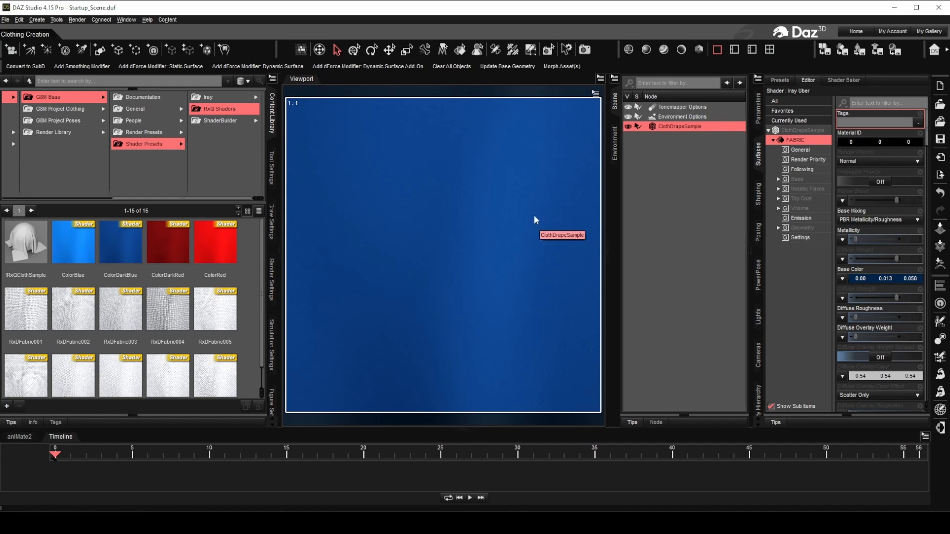
# Step: Delete the ClothDrapeSample object from the scene
pyautogui.click(592, 153)
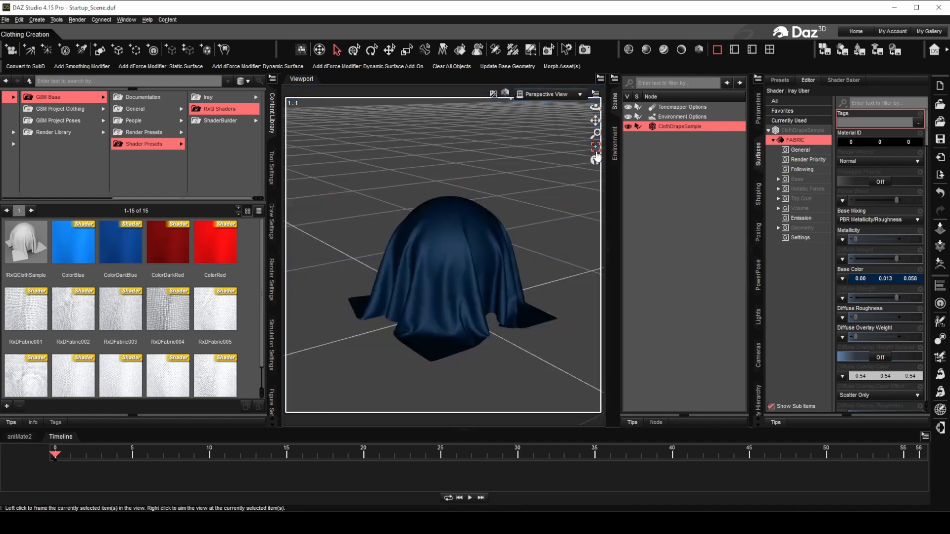
pyautogui.click(460, 260)
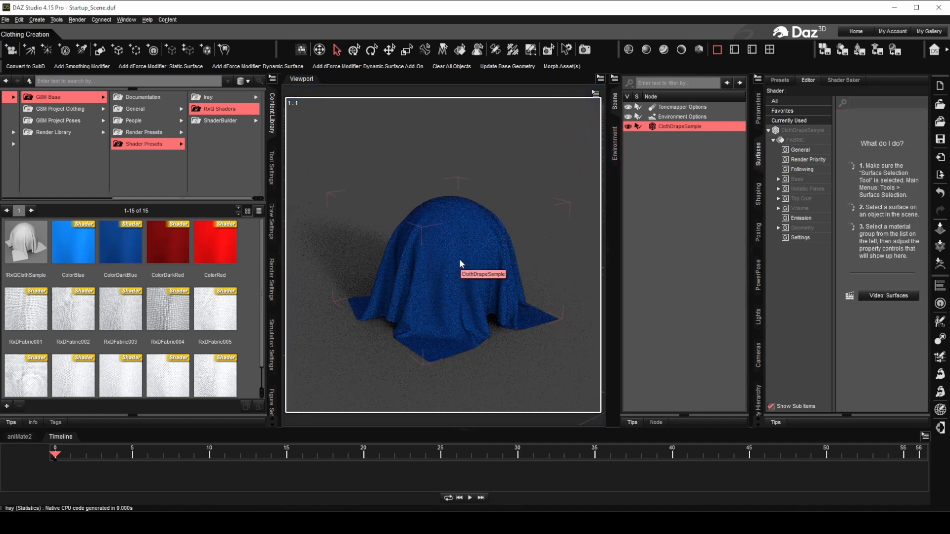
pyautogui.press('Delete')
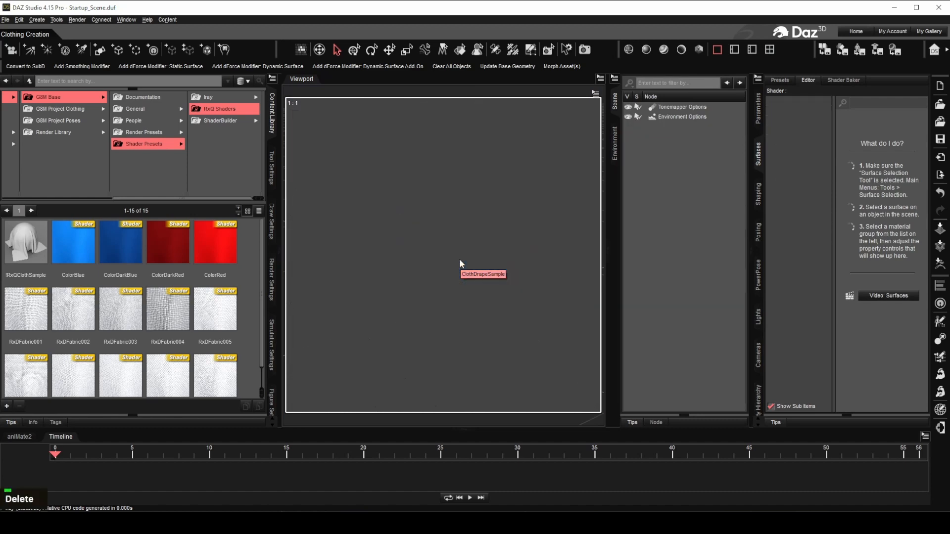
# Step: Load the G8MTopDetail garment from the Top folder of 2021 Clothing Base into the empty scene
pyautogui.click(155, 122)
pyautogui.click(218, 98)
pyautogui.click(236, 108)
pyautogui.click(225, 98)
pyautogui.click(239, 98)
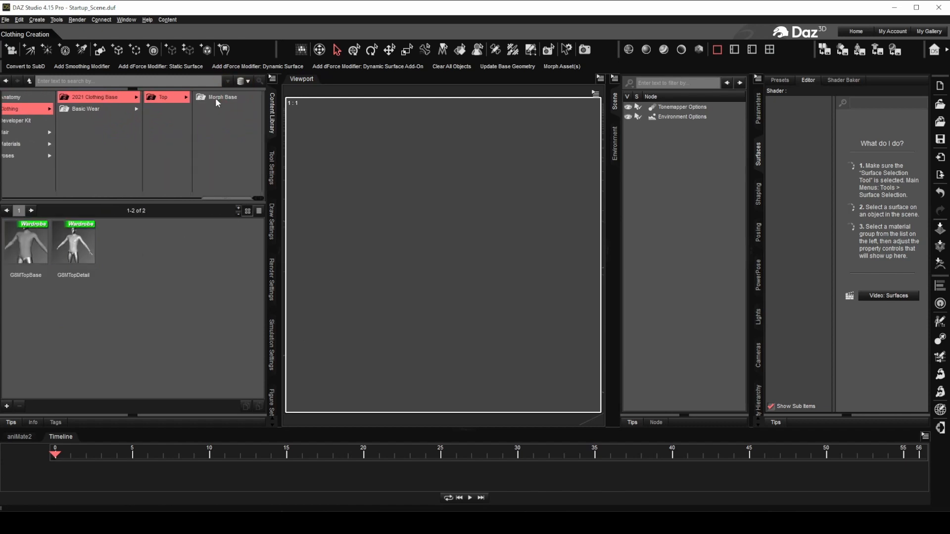
pyautogui.doubleClick(74, 244)
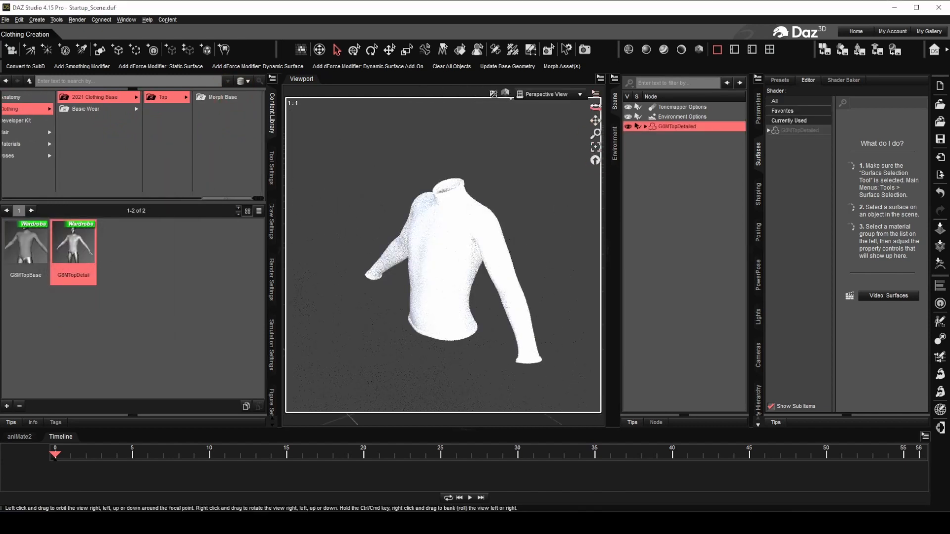
# Step: Apply a standing pose with lowered arms from the Genesis 8 Male Base Poses to the top
pyautogui.click(141, 155)
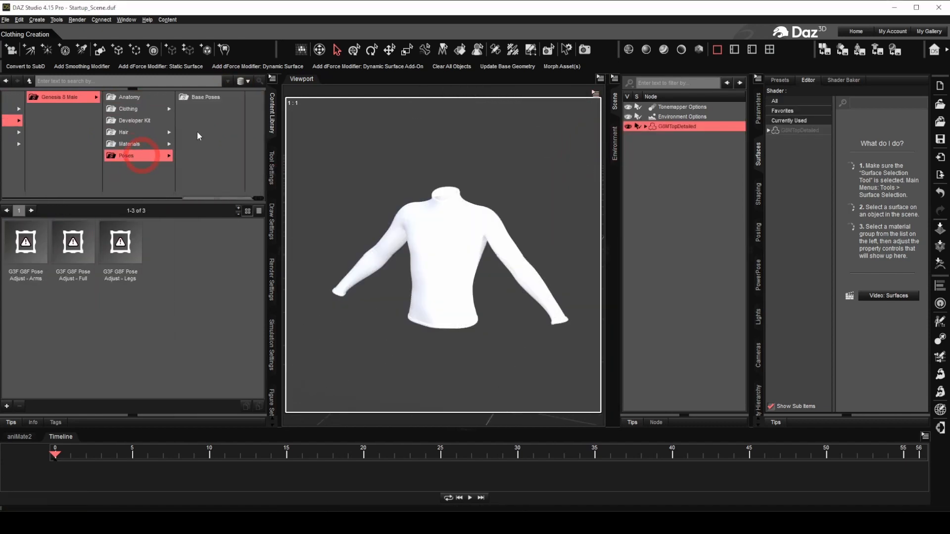
pyautogui.click(206, 97)
pyautogui.doubleClick(107, 379)
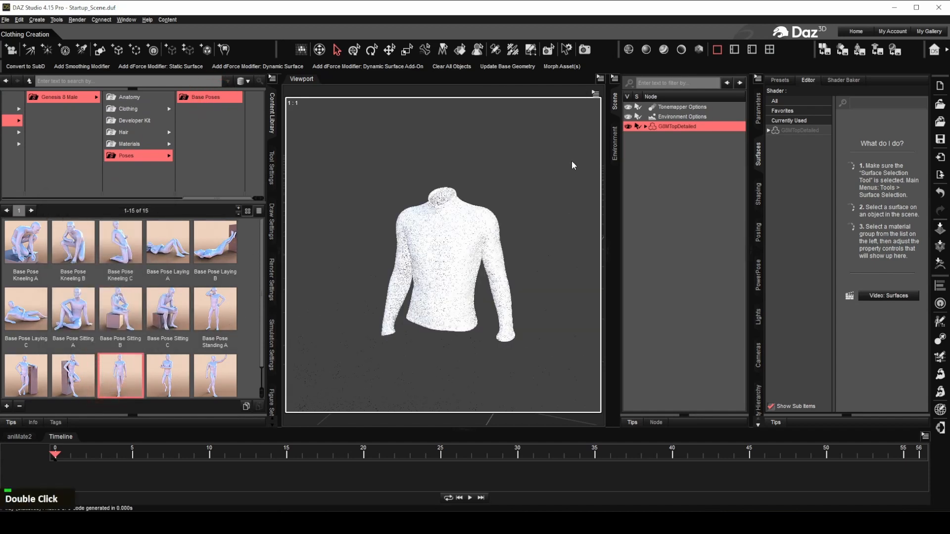
# Step: Select all surfaces of the G8MTopDetailed garment and apply the RxDFabric001 shader preset from RxQ Shaders
pyautogui.scroll(-5, 573, 165)
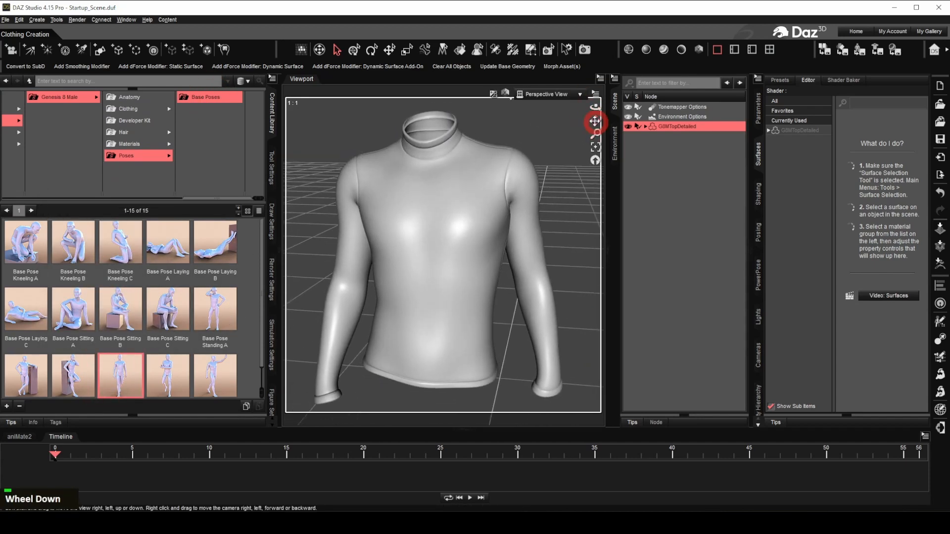
pyautogui.moveTo(595, 122); pyautogui.dragTo(598, 118)
pyautogui.moveTo(229, 198); pyautogui.dragTo(179, 198)
pyautogui.click(102, 144)
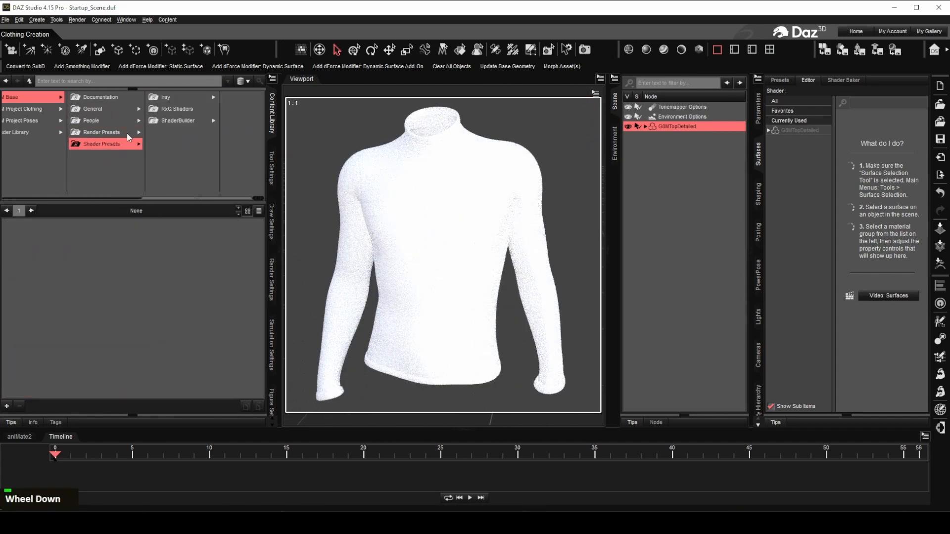
pyautogui.click(185, 109)
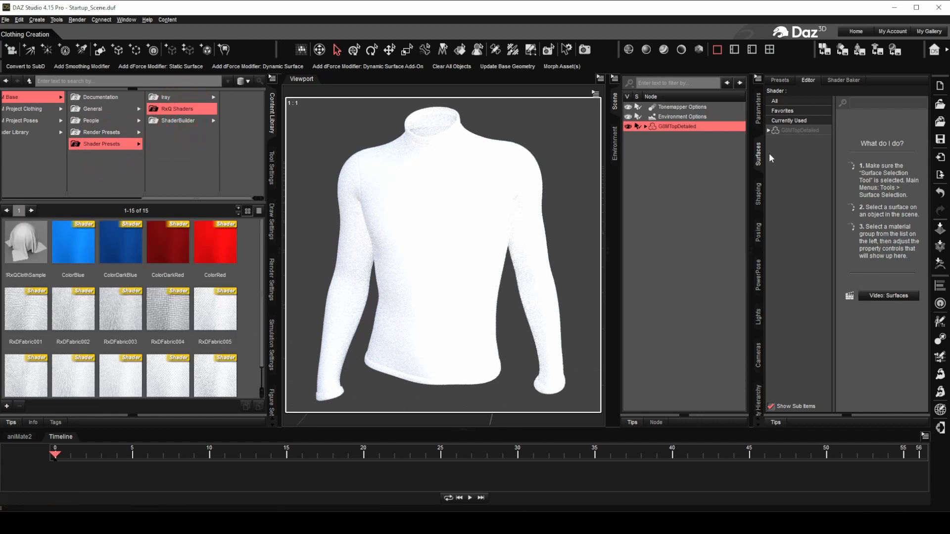
pyautogui.click(802, 131)
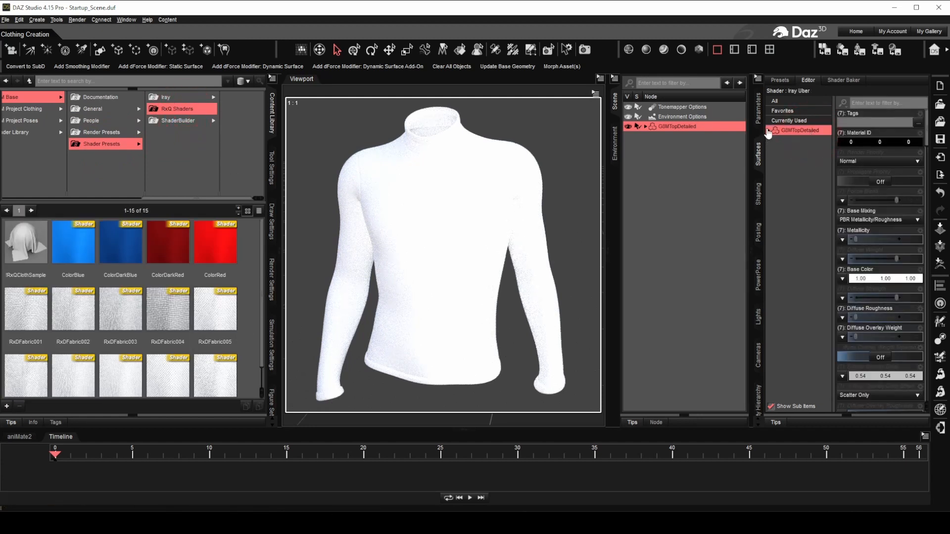
pyautogui.click(769, 131)
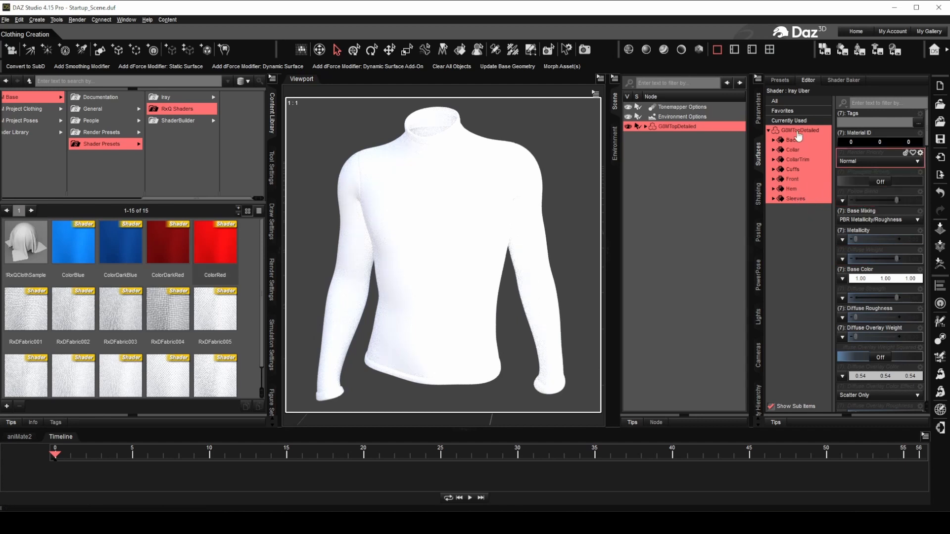
pyautogui.doubleClick(27, 321)
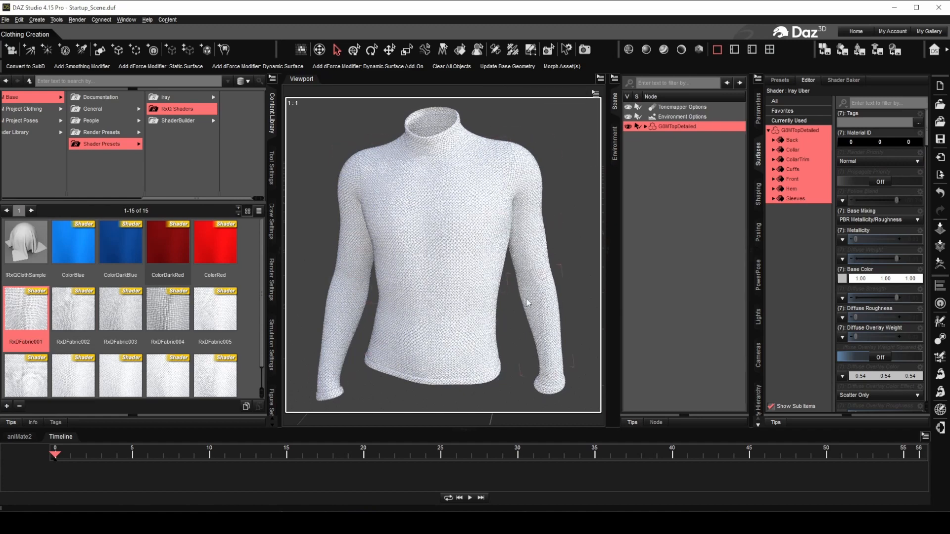
# Step: Apply the ColorBlue shader preset to the Back, Collar, Front and Sleeves surfaces of the top
pyautogui.moveTo(595, 107); pyautogui.dragTo(589, 108)
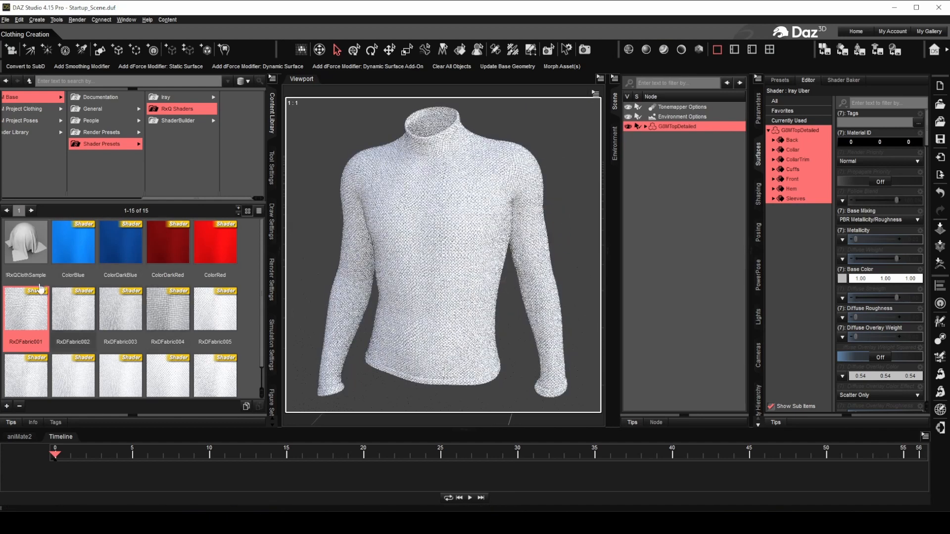
pyautogui.click(792, 140)
pyautogui.keyDown('ctrl'); pyautogui.click(793, 149); pyautogui.keyUp('ctrl')
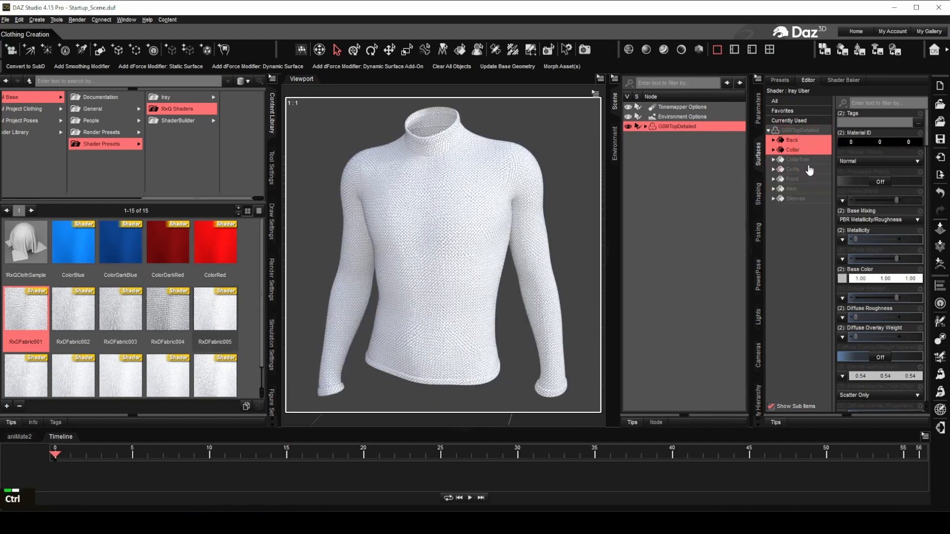
pyautogui.keyDown('ctrl'); pyautogui.click(809, 179); pyautogui.keyUp('ctrl')
pyautogui.keyDown('ctrl'); pyautogui.click(810, 199); pyautogui.keyUp('ctrl')
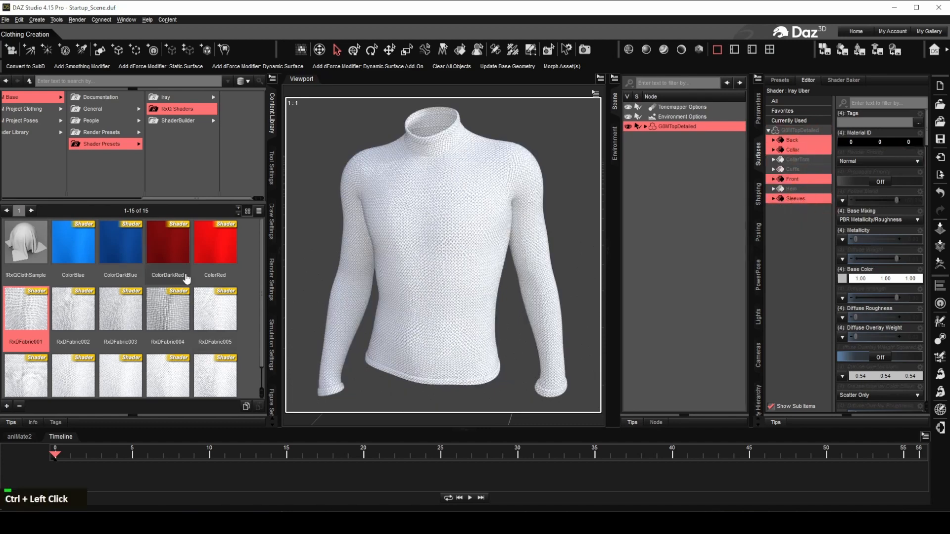
pyautogui.doubleClick(77, 247)
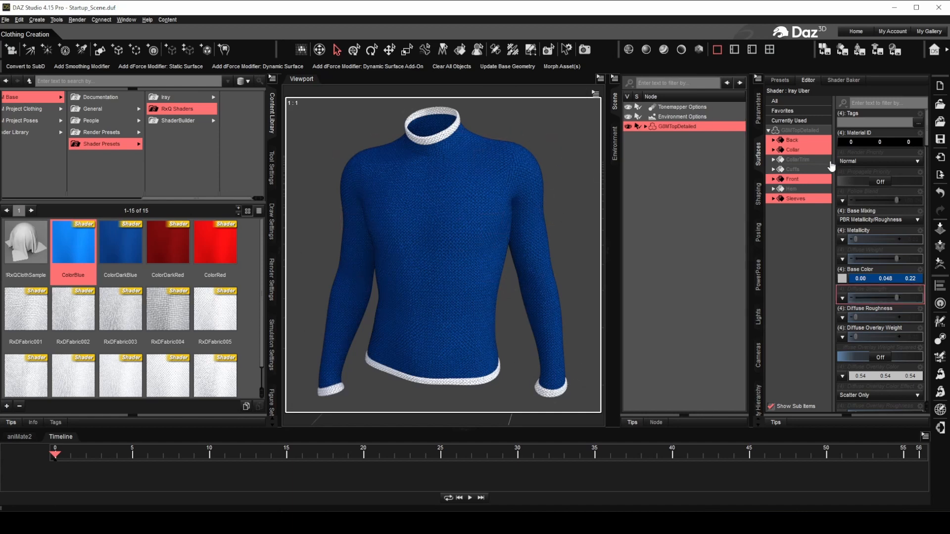
# Step: Select the CollarTrim, Cuffs and Hem surfaces of the top and apply the ColorDarkBlue shader preset to them
pyautogui.click(814, 159)
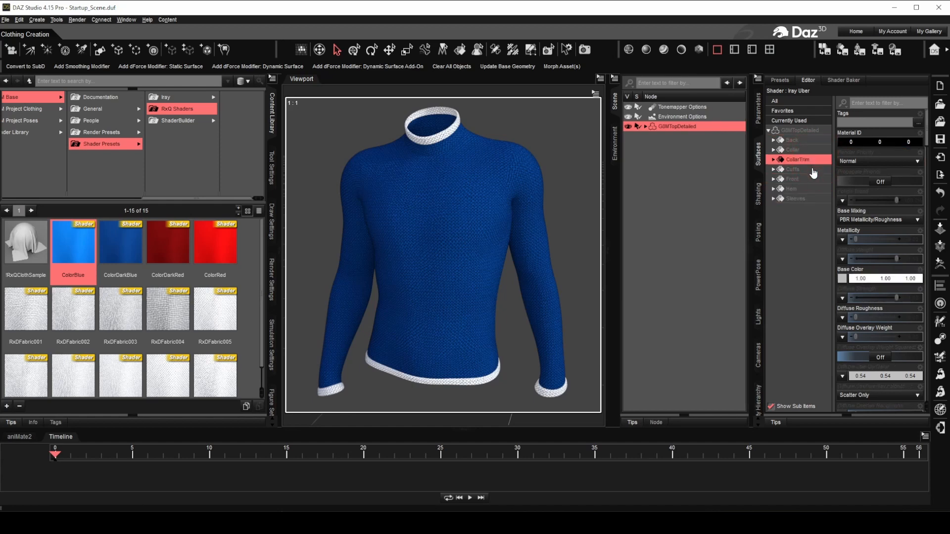
pyautogui.keyDown('ctrl'); pyautogui.click(813, 169); pyautogui.keyUp('ctrl')
pyautogui.keyDown('ctrl'); pyautogui.click(786, 188); pyautogui.keyUp('ctrl')
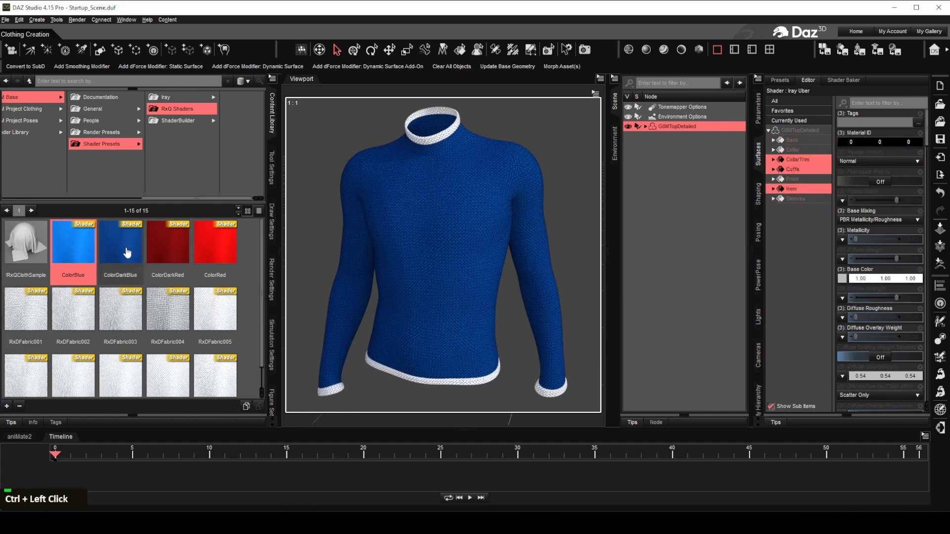
pyautogui.doubleClick(127, 250)
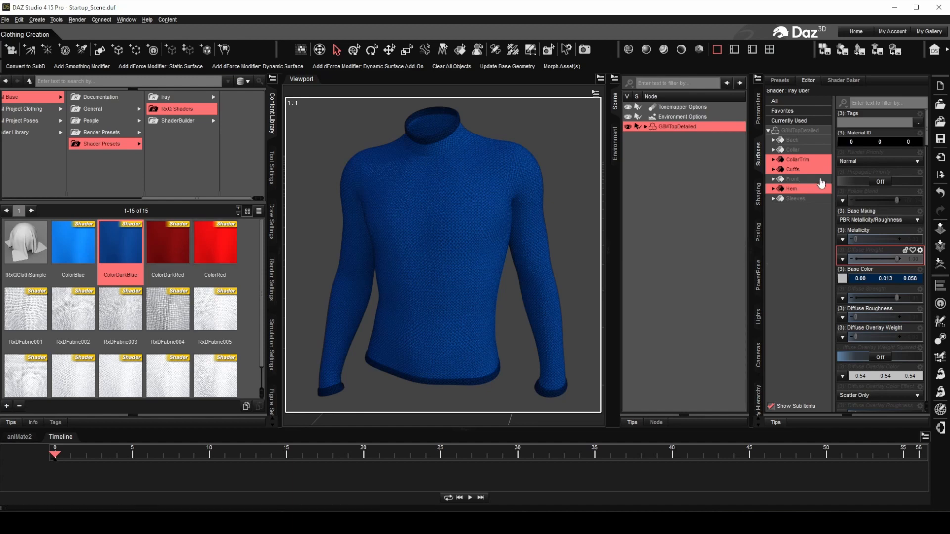
# Step: Recolor the trim, cuffs and hem with ColorDarkRed, and the Back, Collar, Front and Sleeves surfaces with ColorRed
pyautogui.doubleClick(175, 251)
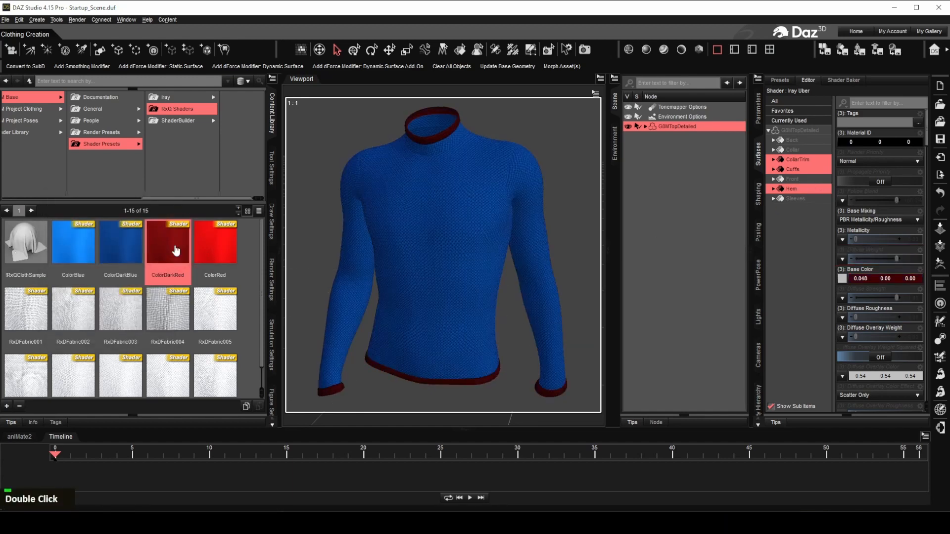
pyautogui.click(806, 179)
pyautogui.keyDown('ctrl'); pyautogui.click(809, 149); pyautogui.keyUp('ctrl')
pyautogui.keyDown('ctrl'); pyautogui.click(806, 140); pyautogui.keyUp('ctrl')
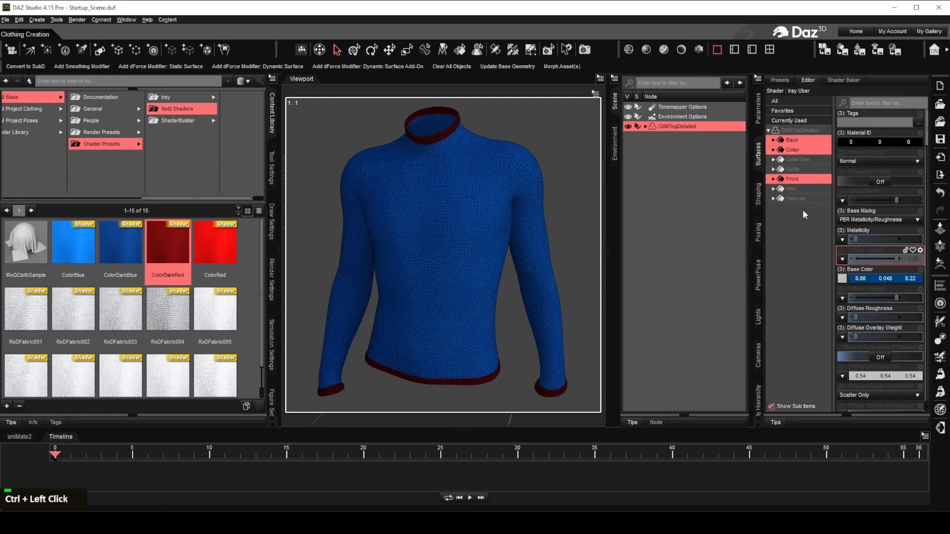
pyautogui.doubleClick(228, 248)
pyautogui.keyDown('ctrl'); pyautogui.click(799, 198); pyautogui.keyUp('ctrl')
pyautogui.doubleClick(214, 248)
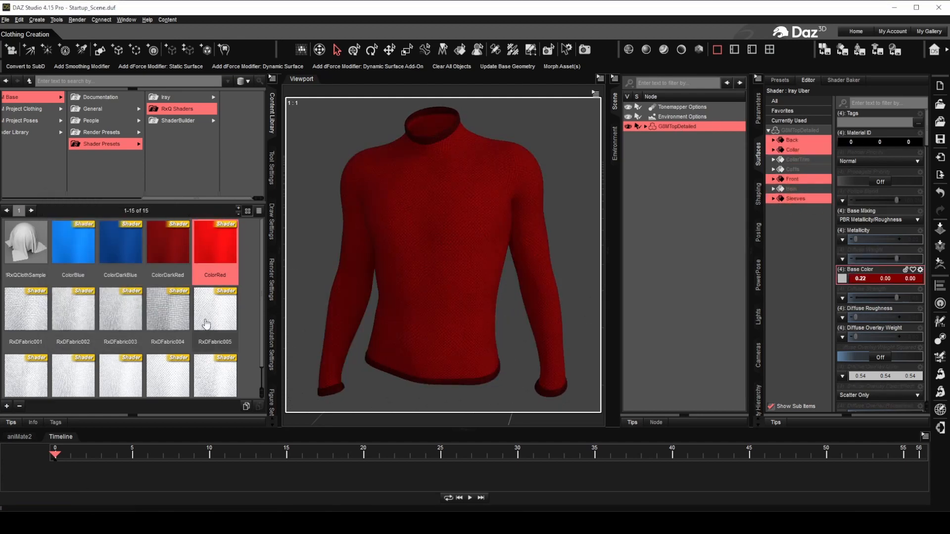
# Step: Apply the RxDFabric004 preset to the Back, Collar, Front and Sleeves surfaces and run a render of the top, stopping it early
pyautogui.doubleClick(179, 326)
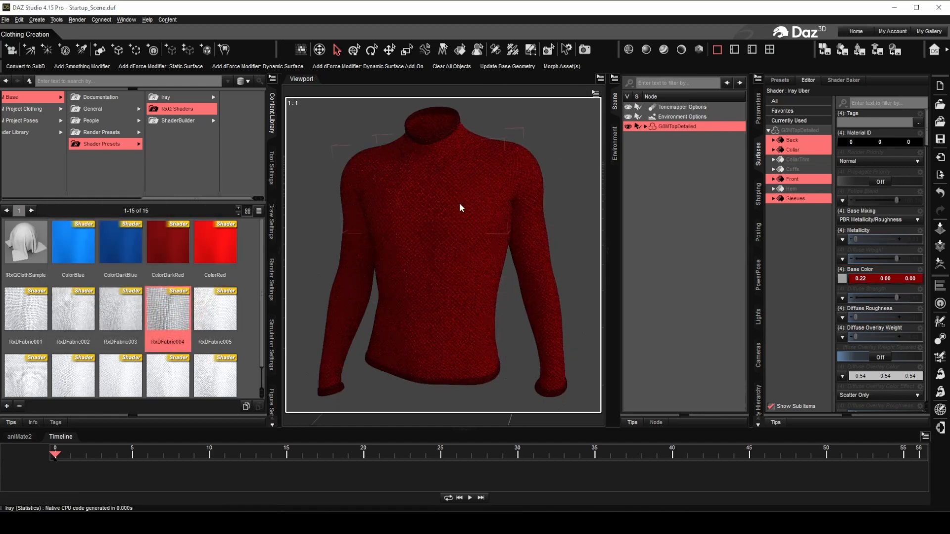
pyautogui.click(568, 50)
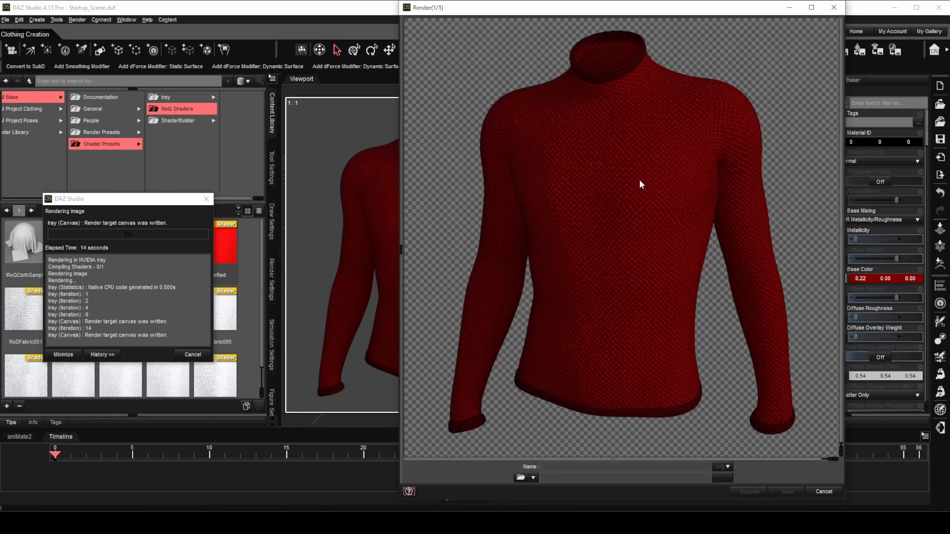
pyautogui.moveTo(686, 13); pyautogui.dragTo(779, 14)
pyautogui.click(192, 355)
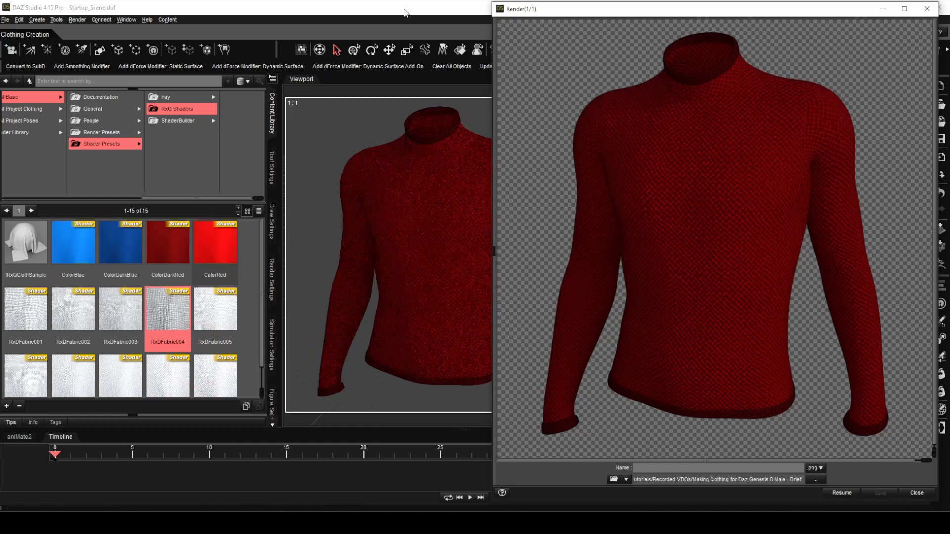
pyautogui.press('Escape')
# Step: Apply the RxDFabric001 preset to the same four surfaces and start a new render of the top
pyautogui.doubleClick(42, 321)
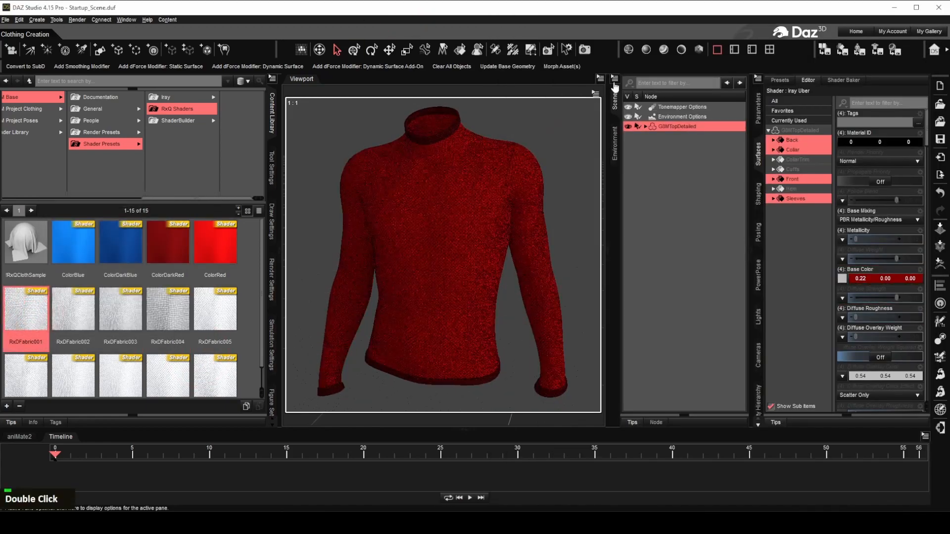
pyautogui.click(585, 50)
pyautogui.moveTo(677, 11); pyautogui.dragTo(299, 12)
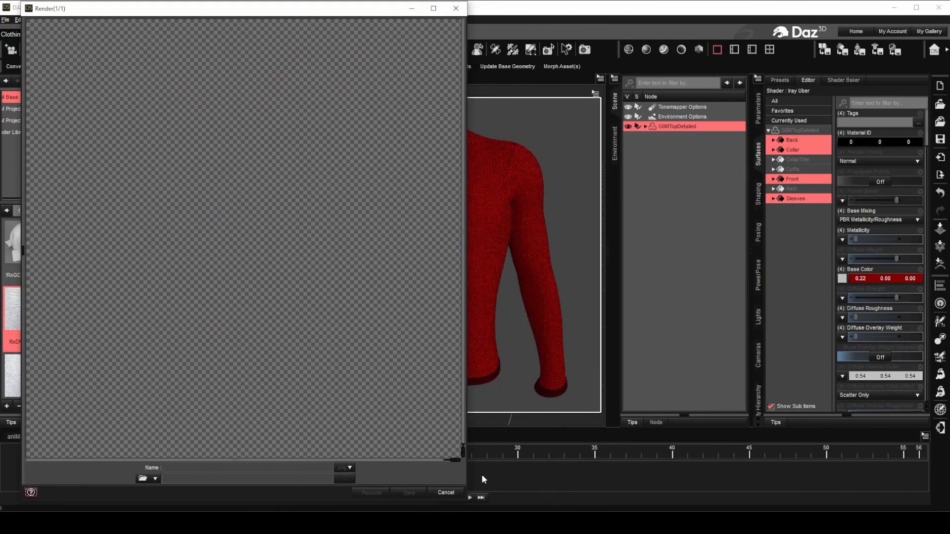
# Step: Bring back the earlier RxDFabric004 render and place it beside the new render to compare the two fabrics
pyautogui.click(403, 522)
pyautogui.click(418, 497)
pyautogui.moveTo(698, 10); pyautogui.dragTo(676, 11)
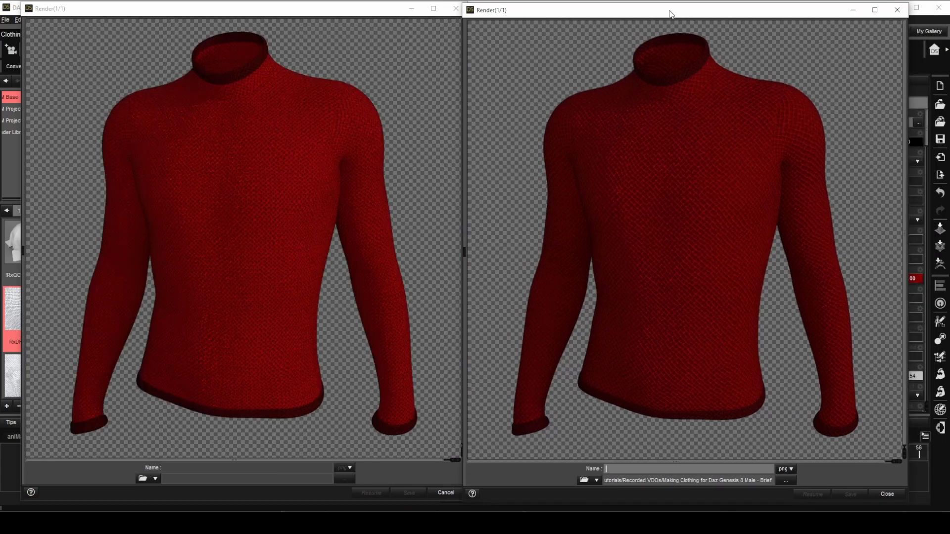